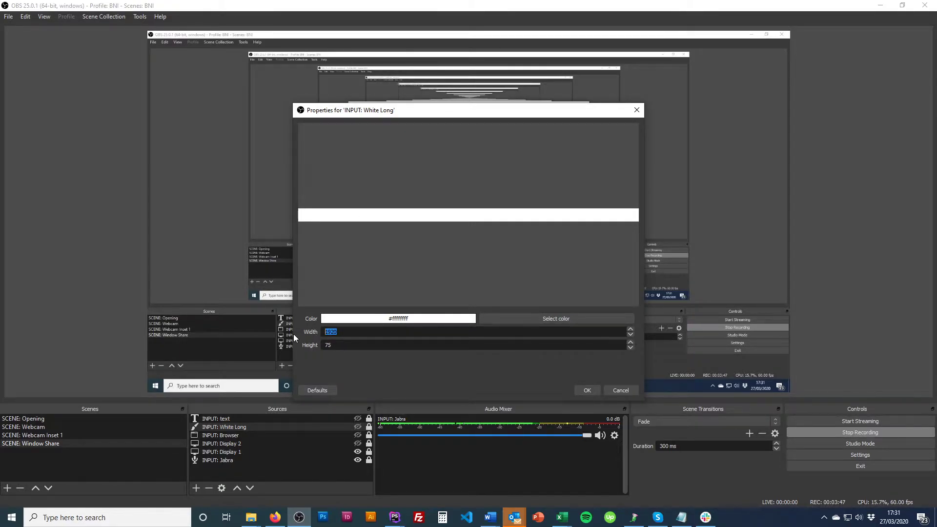
Close the White Long properties and review the Browser source's window capture settings without changing them.
click(620, 392)
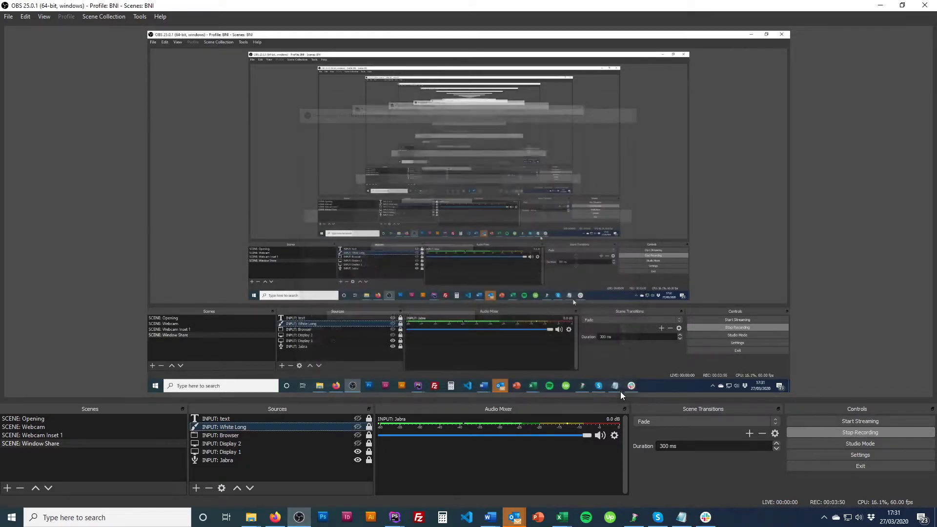
double_click(257, 435)
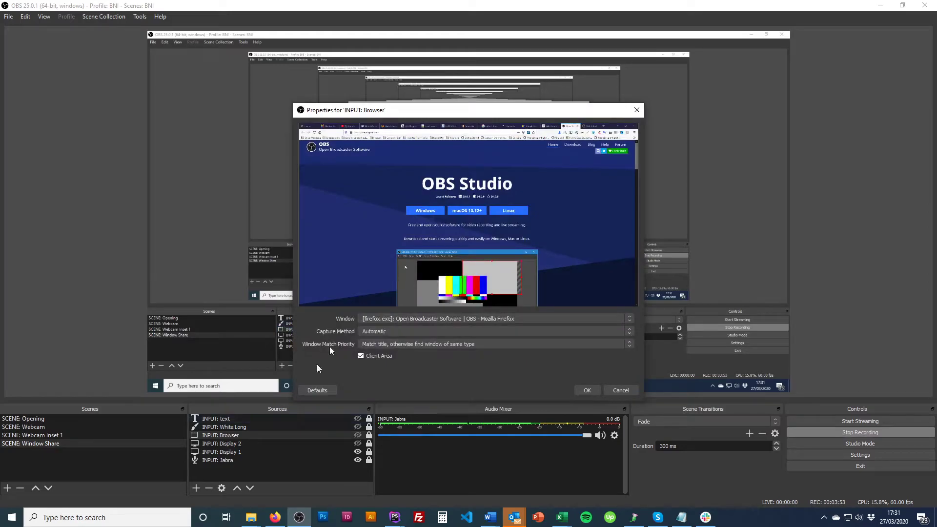
click(621, 390)
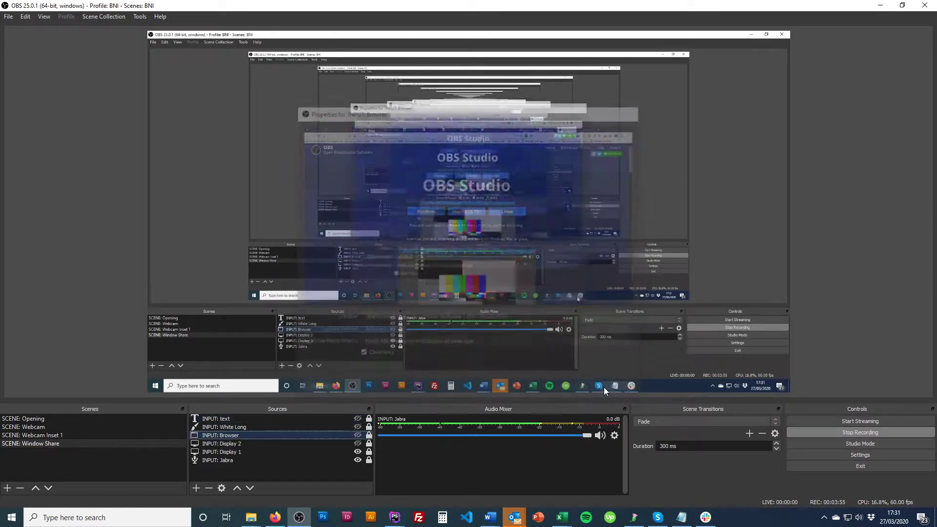
Add a Window Capture source to the Window Share scene and dismiss its properties.
click(197, 488)
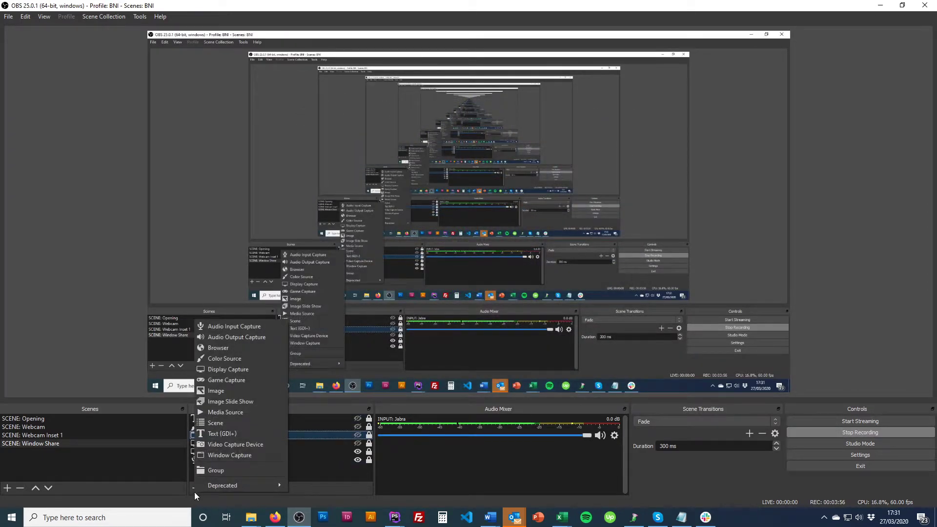
click(259, 458)
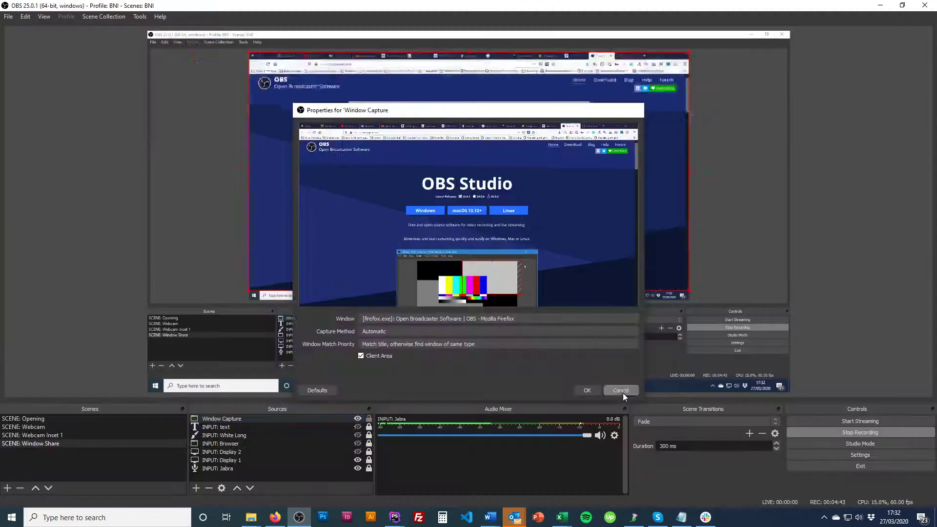
click(623, 393)
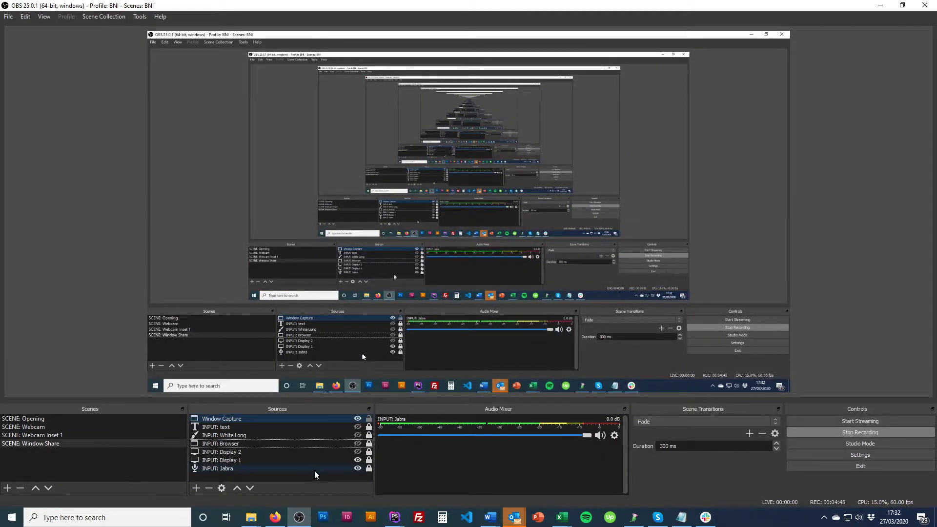
Make the White Long bar and the text source visible in the Window Share scene.
click(323, 434)
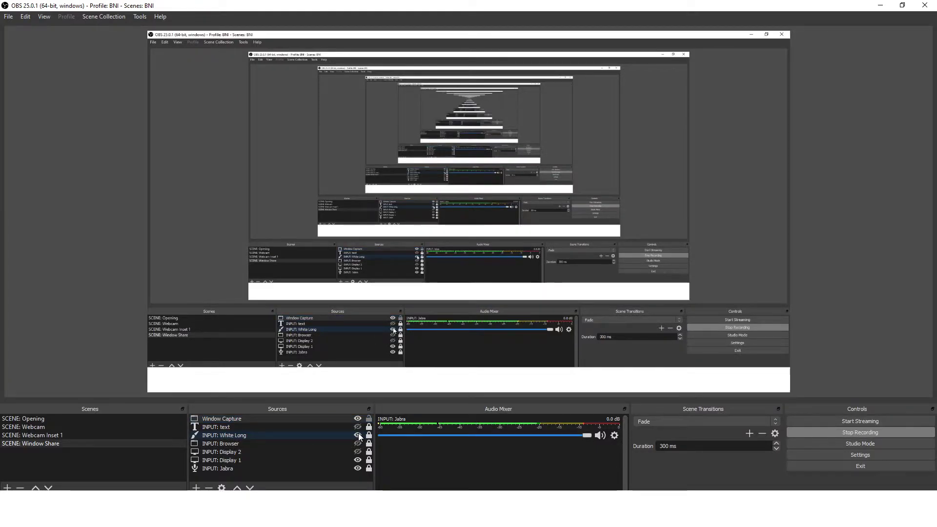
click(328, 426)
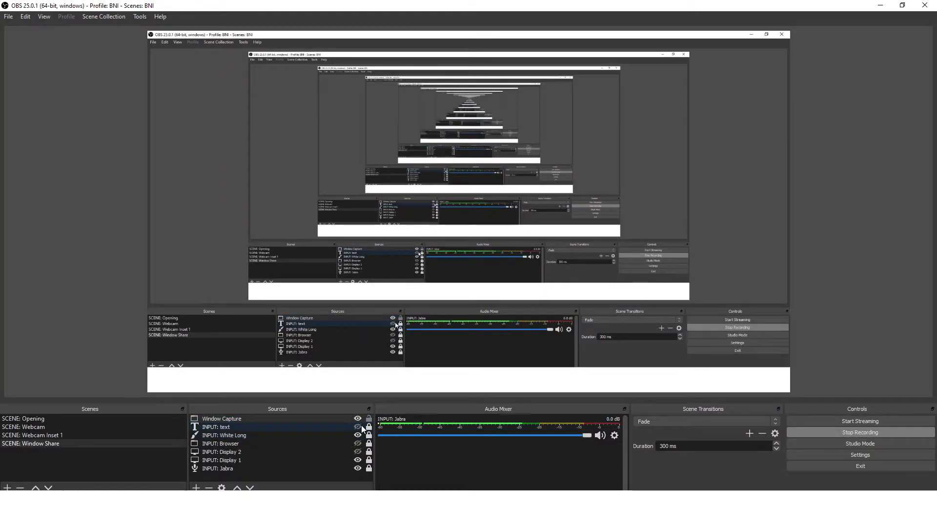
click(341, 426)
click(357, 428)
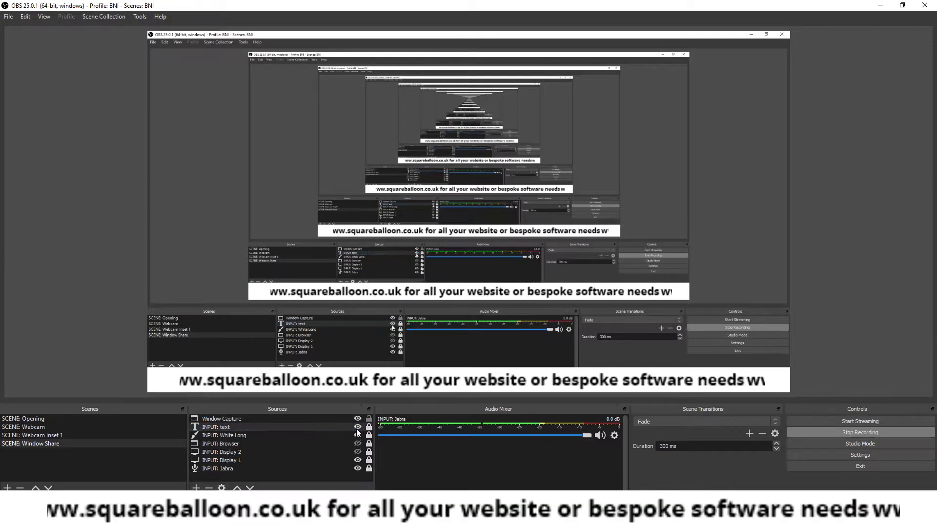
double_click(285, 426)
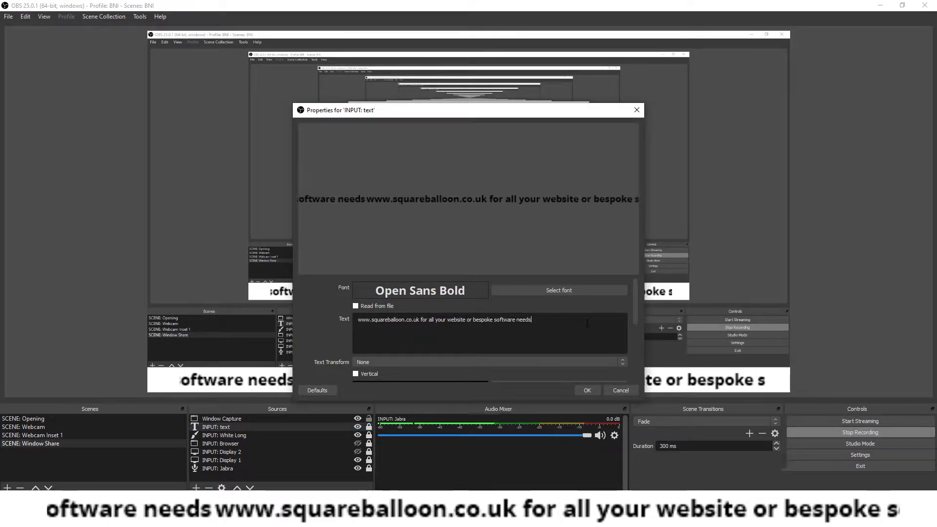
scroll(473, 326, down, 3)
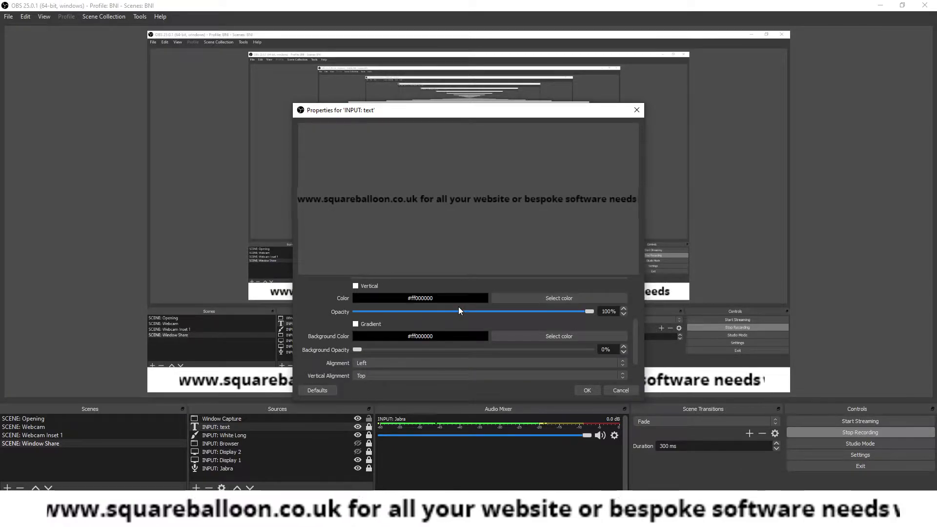
scroll(458, 310, up, 3)
click(316, 391)
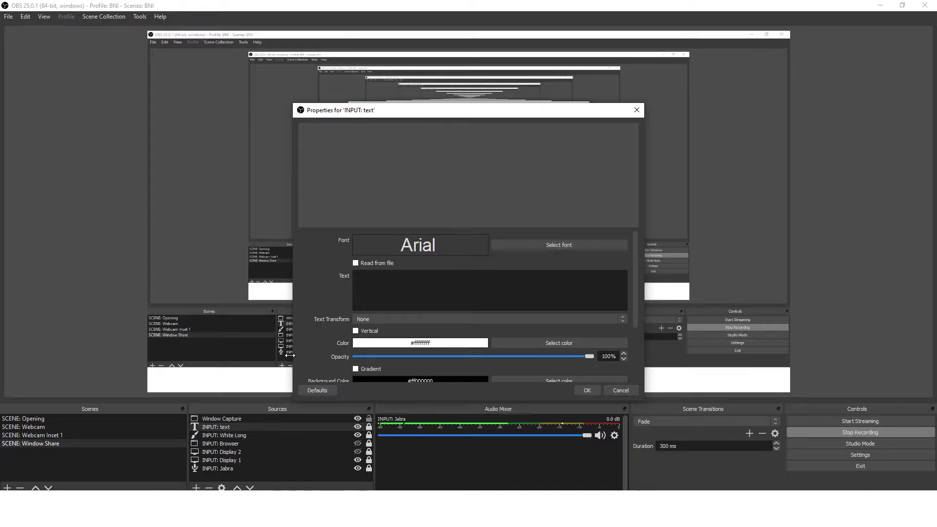
scroll(390, 298, down, 3)
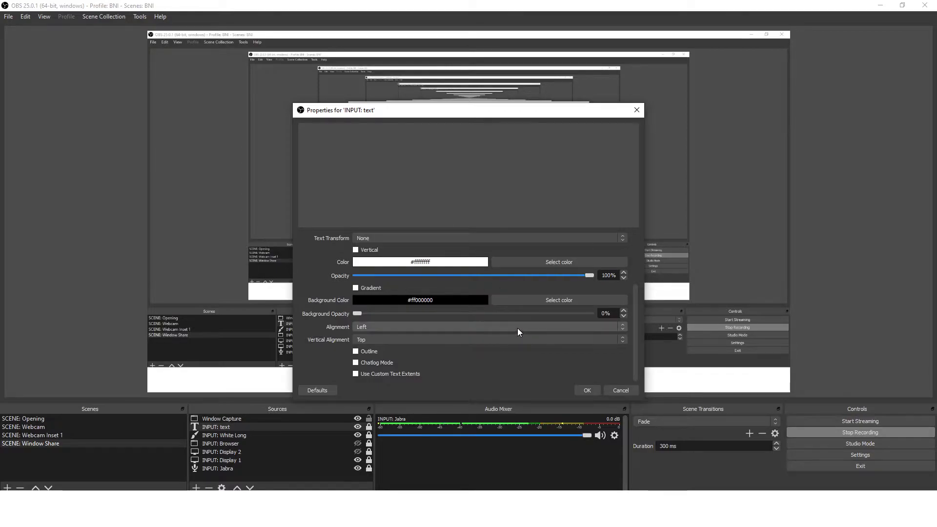
scroll(528, 357, up, 3)
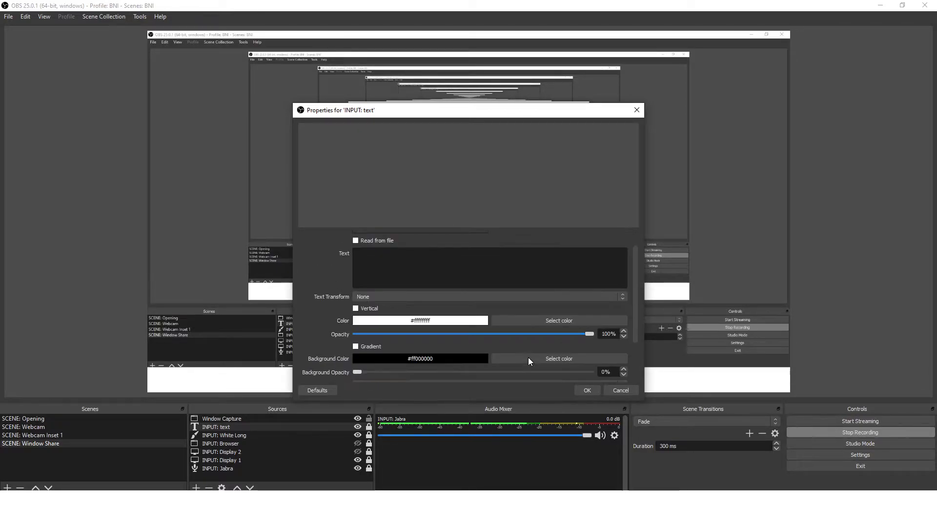
click(478, 283)
text(www.squareballoon.co.uk for all your website or bespoke software needs)
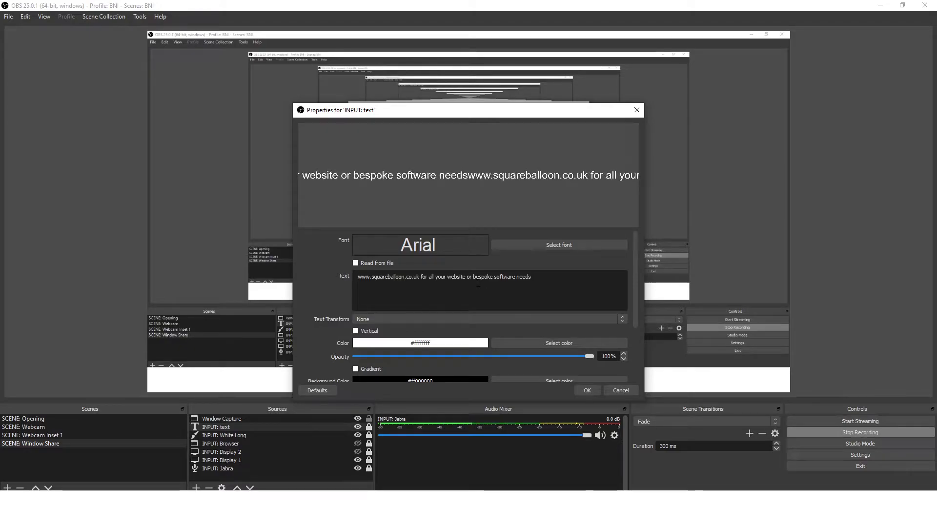
Set the text source's font to Open Sans, style Bold, size 18.
click(532, 244)
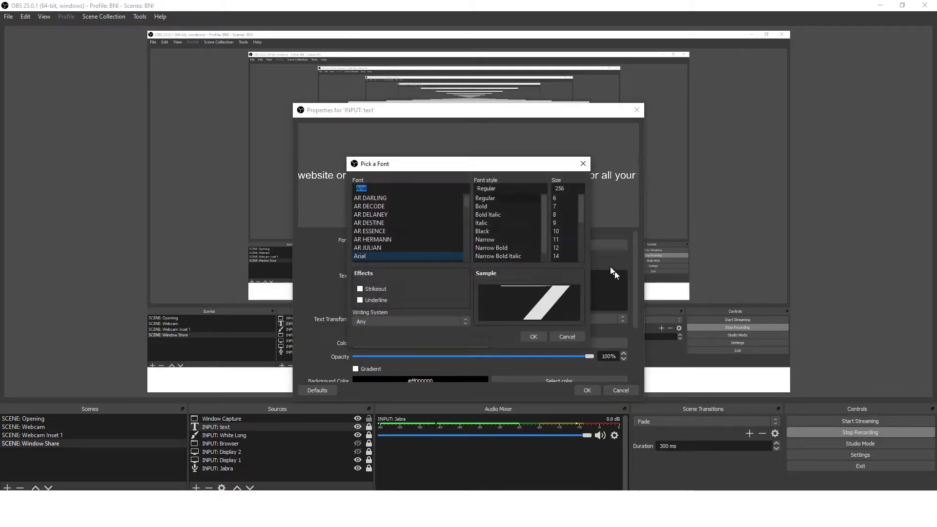
click(396, 207)
text(open)
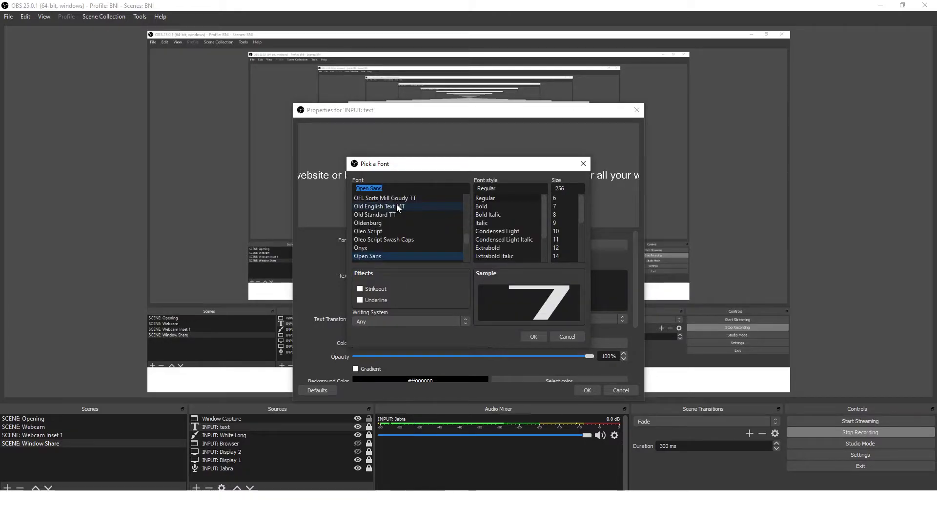
click(496, 206)
scroll(575, 224, down, 2)
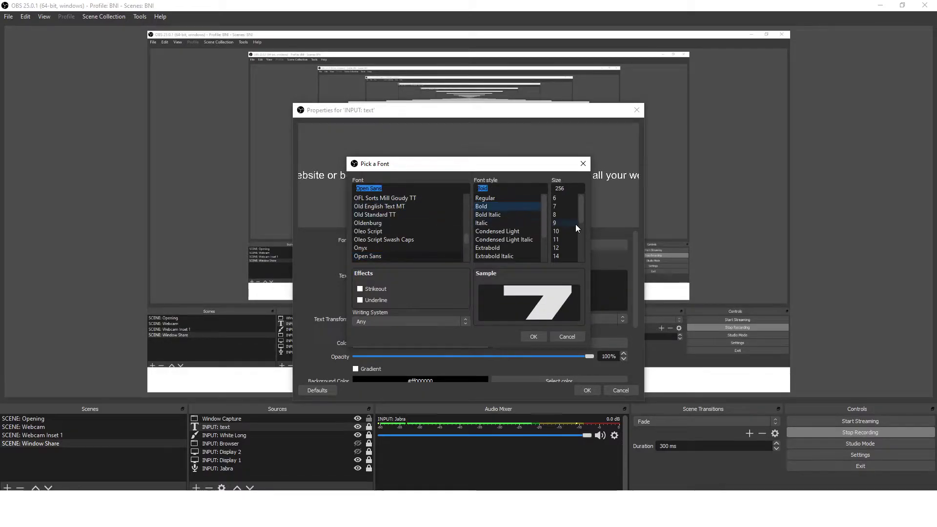
click(569, 222)
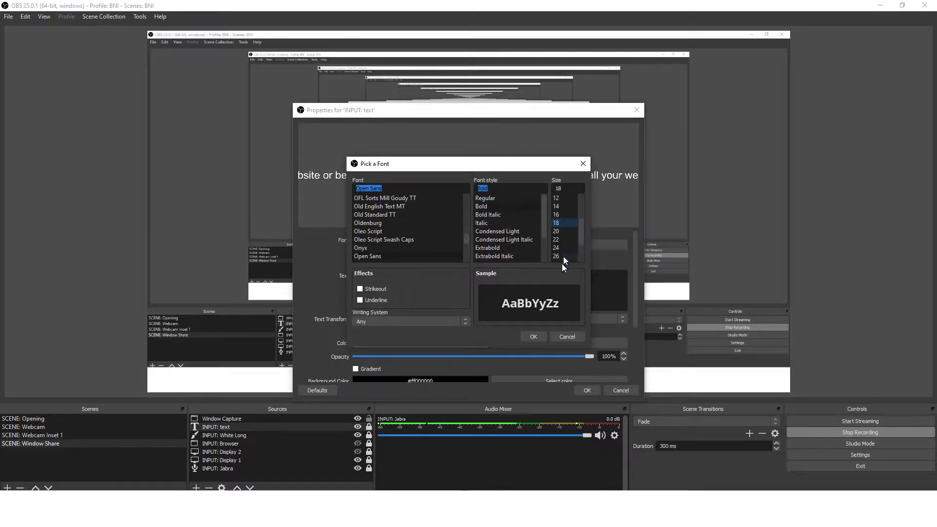
click(533, 336)
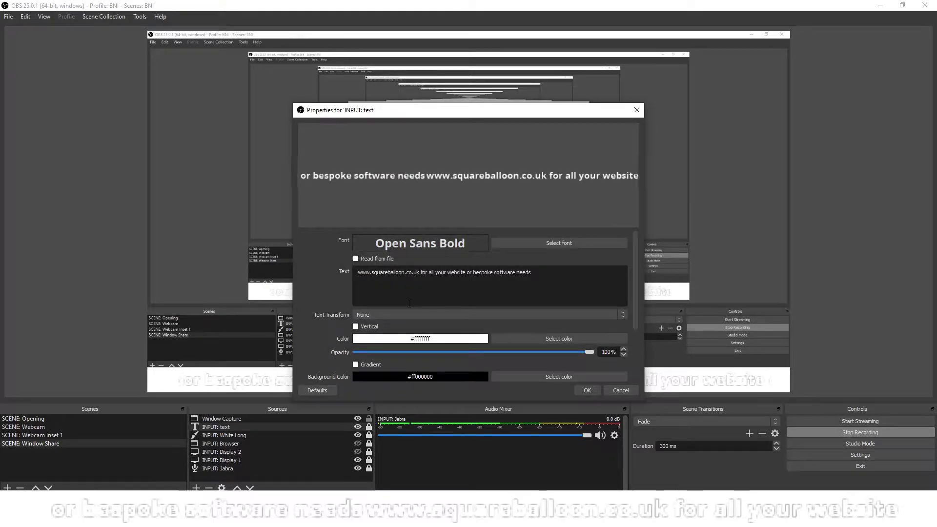
Set the text color to black (#000000) and apply the text source's properties.
click(530, 339)
click(353, 183)
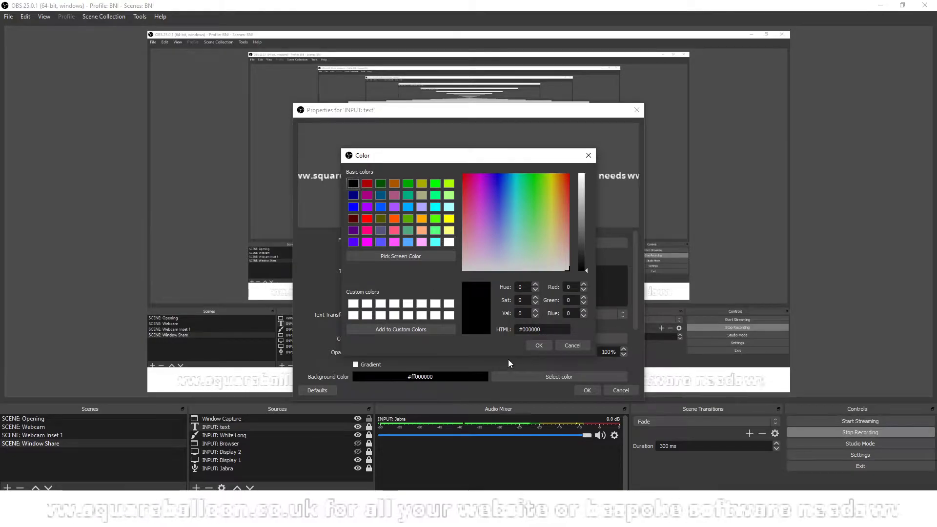
click(539, 345)
scroll(433, 291, down, 3)
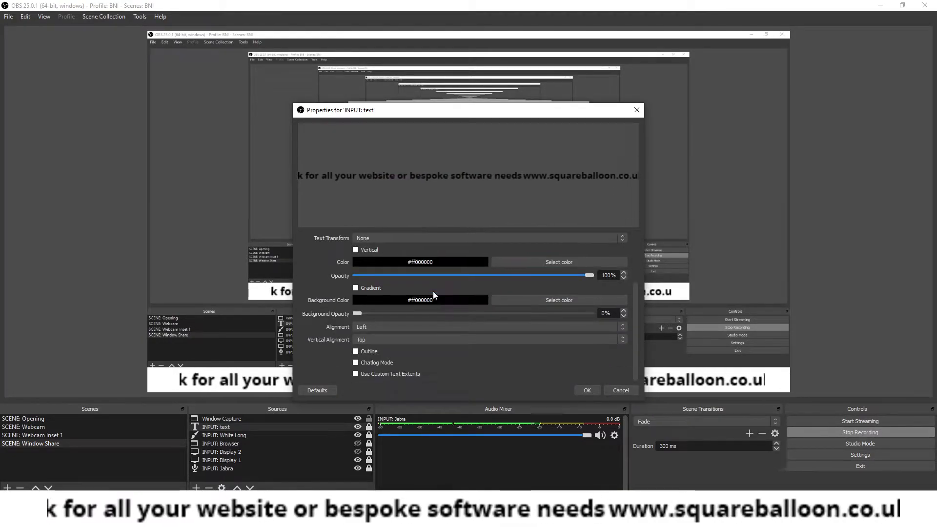
click(588, 391)
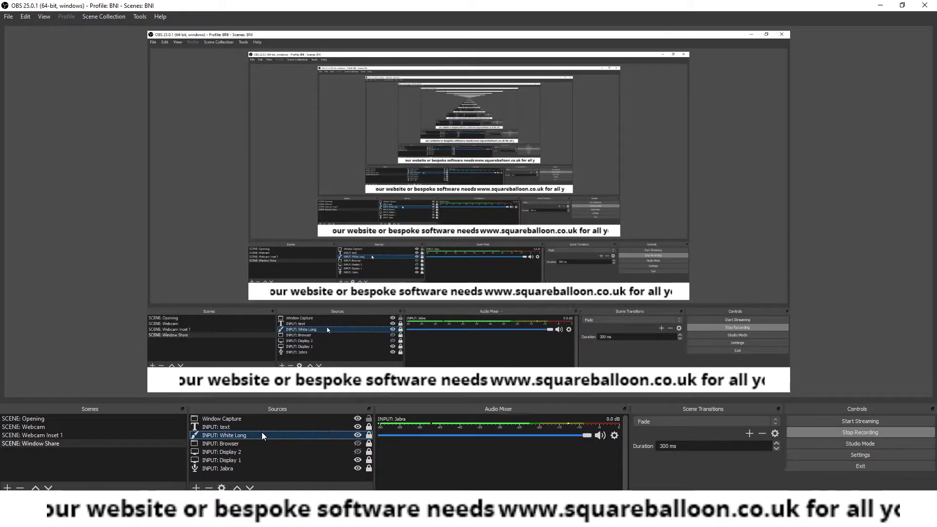
Move the text source below White Long and back above it, and toggle its lock off and on.
click(249, 488)
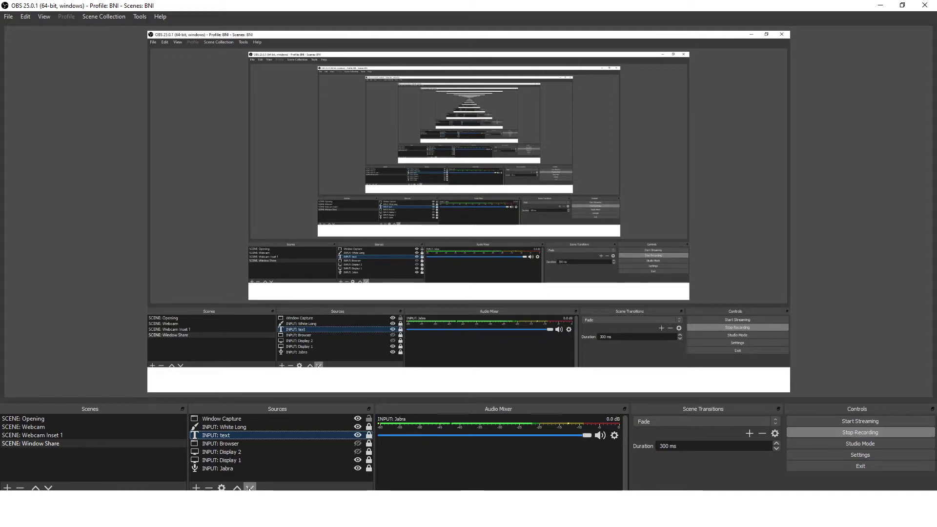
click(238, 488)
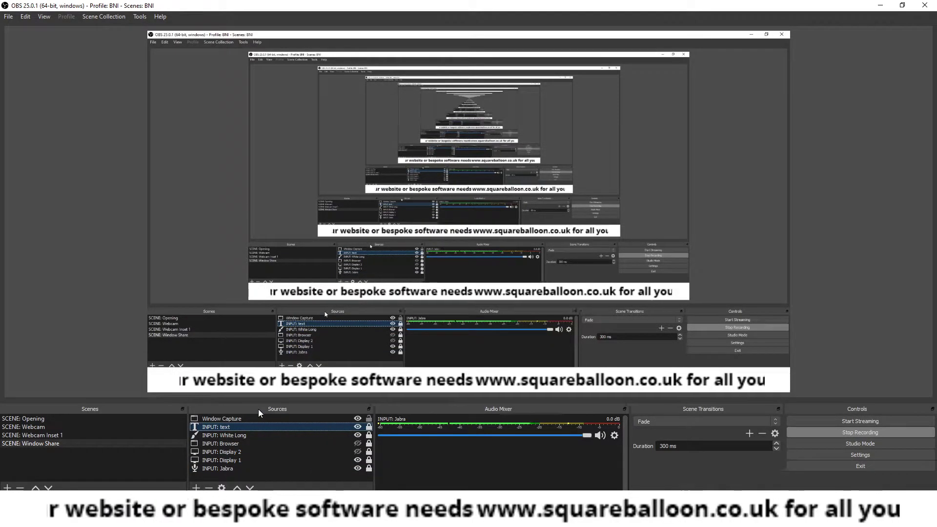
click(235, 467)
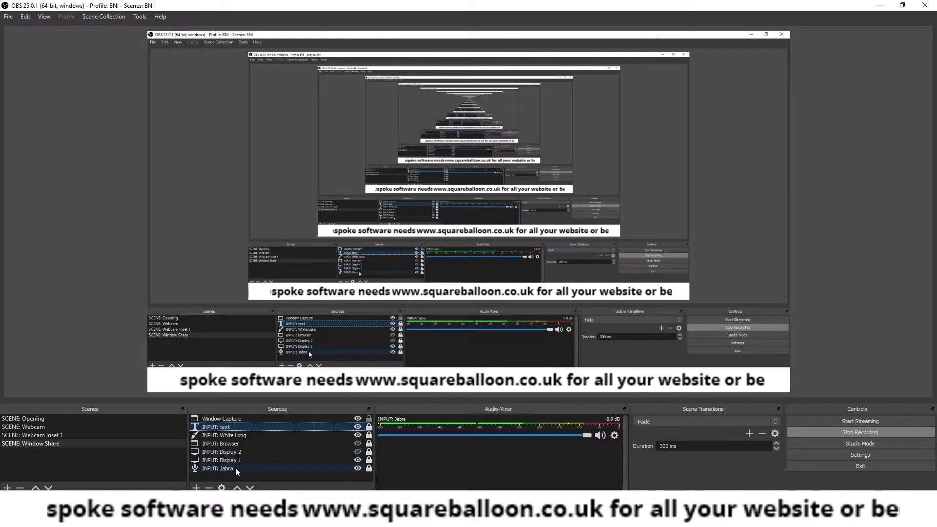
click(369, 428)
click(369, 427)
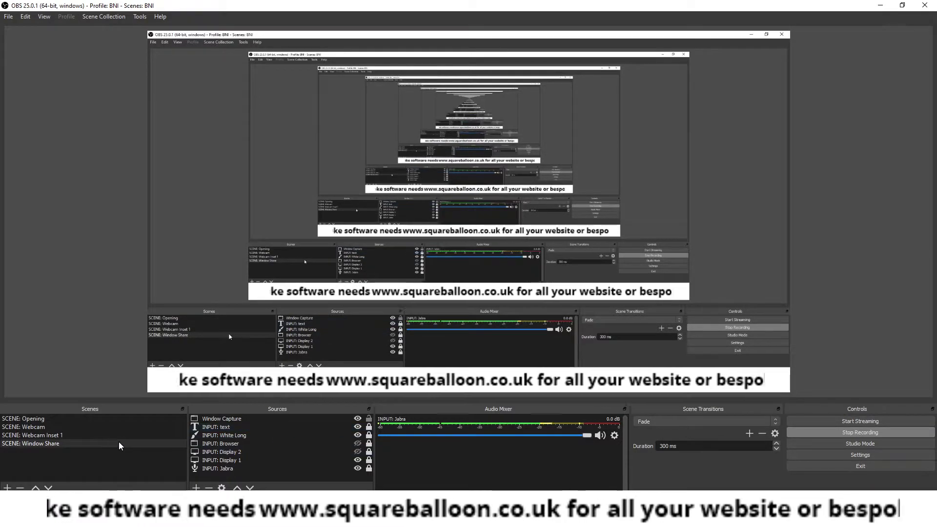
Switch to the Webcam Inset 1 scene and move the Overlay source above Display 1.
click(105, 436)
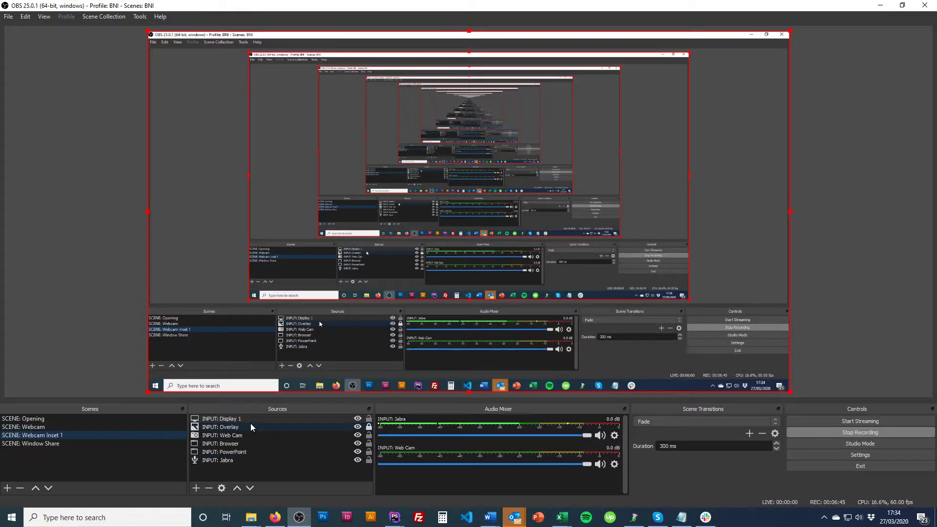
click(266, 418)
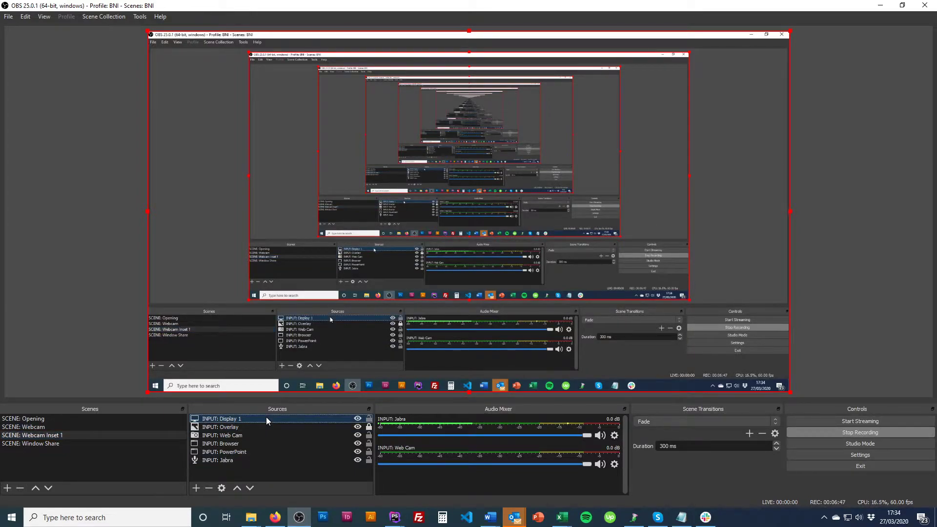
click(271, 426)
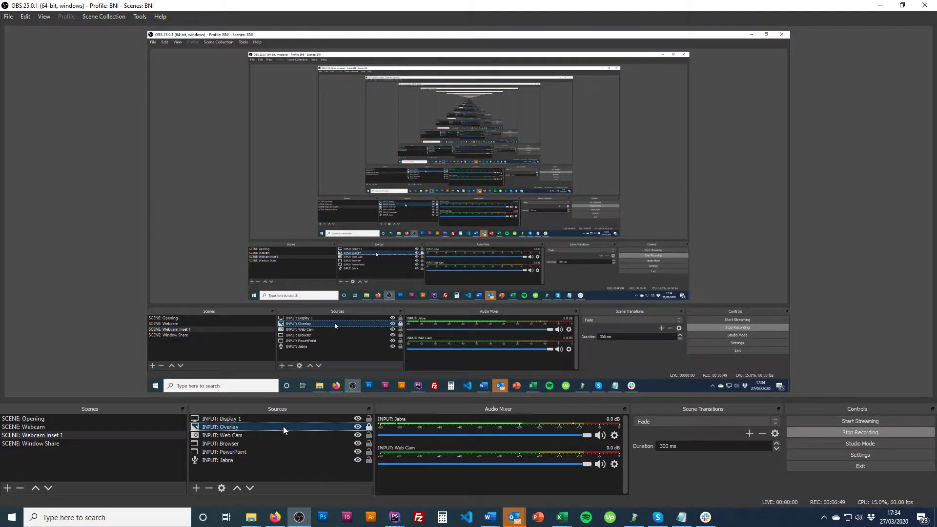
click(236, 488)
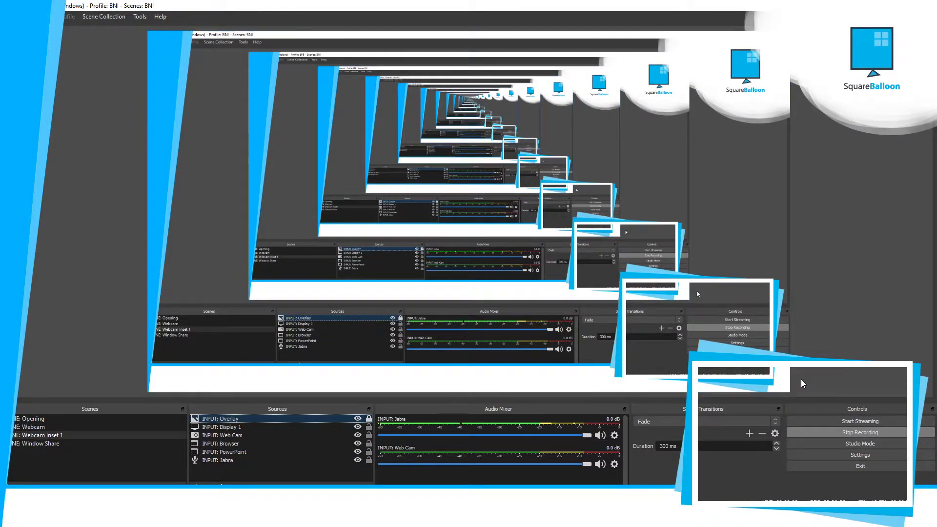
Move the Web Cam source above Display 1 and directly below the Overlay.
click(222, 435)
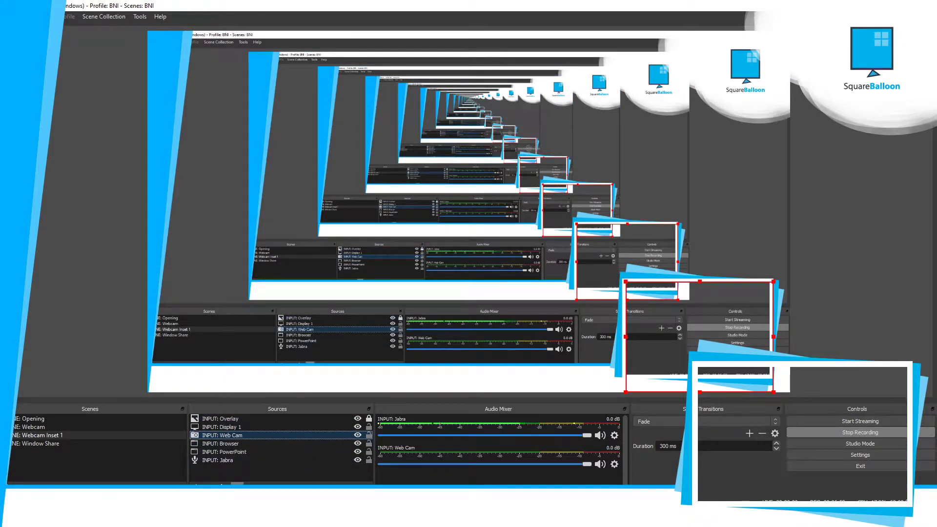
drag(222, 435, 222, 426)
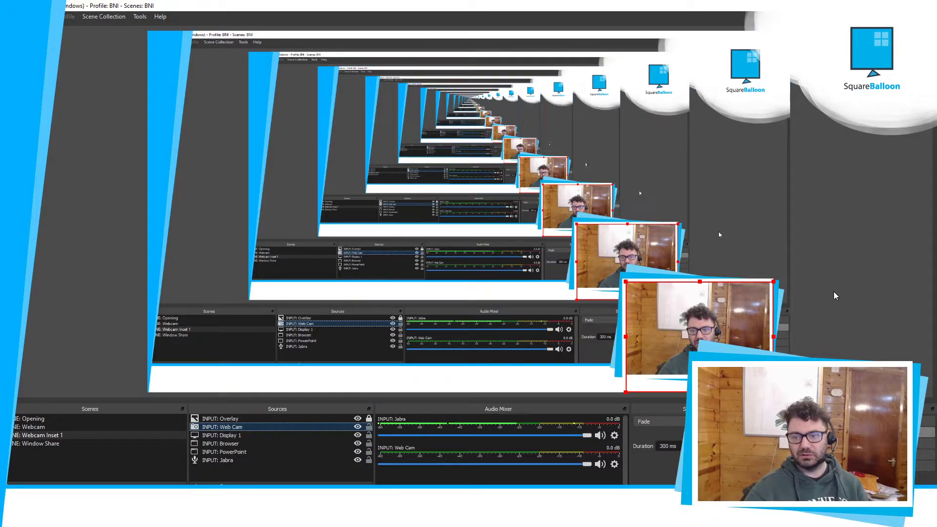
click(837, 277)
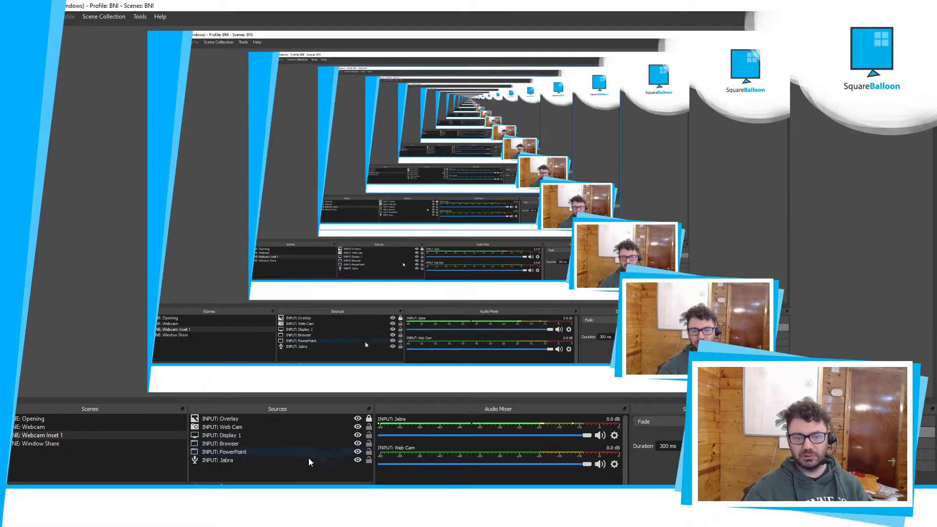
Select the Browser source in the Webcam Inset 1 scene, and switch to the Window Share scene.
click(263, 436)
click(265, 443)
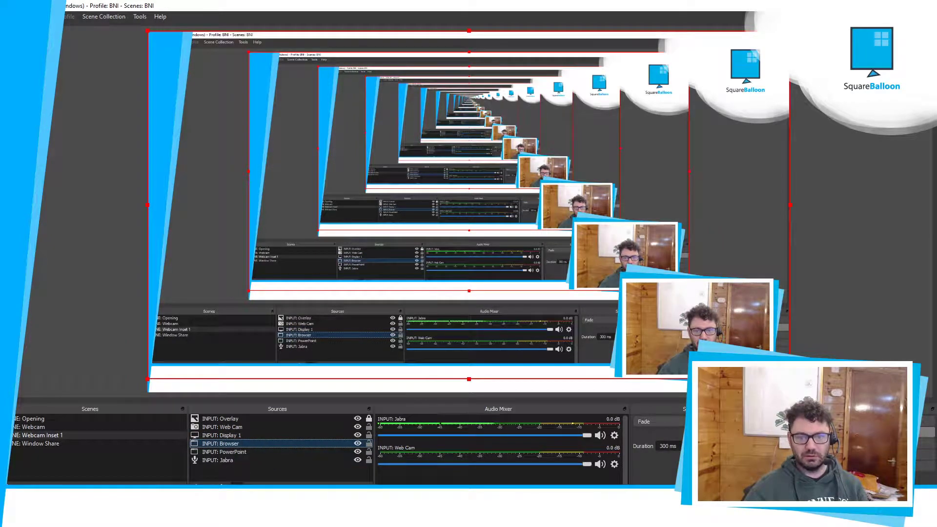
key(alt+Tab)
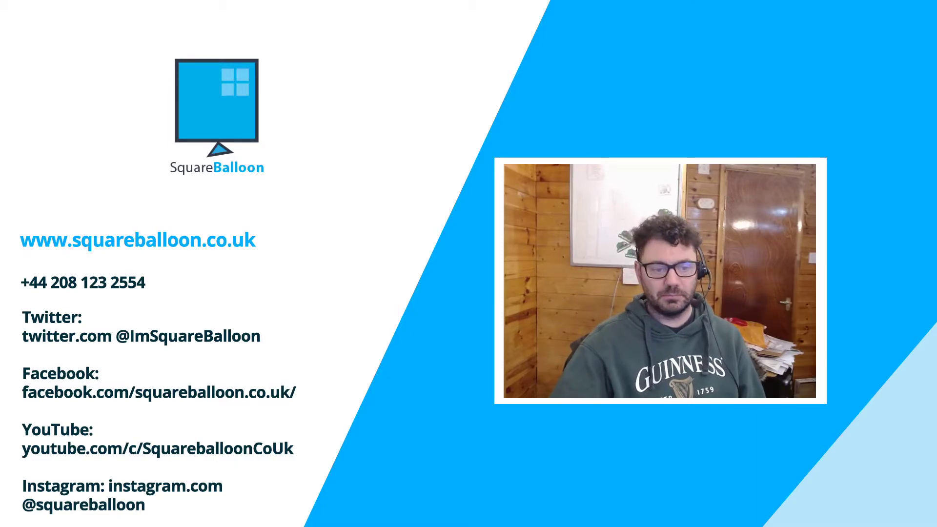
click(122, 440)
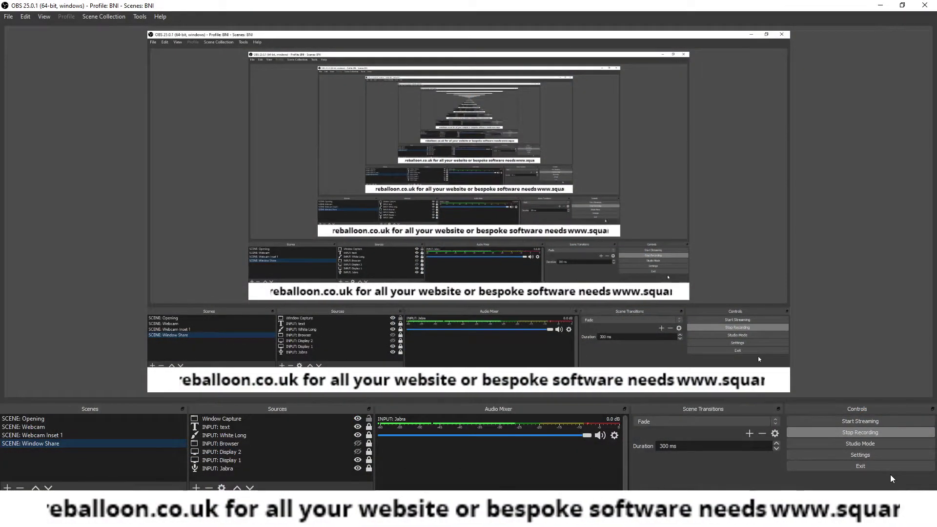
Examine the hotkey settings, from the recording shortcuts through the scene entries to the Jabra and Web Cam mute options.
click(868, 456)
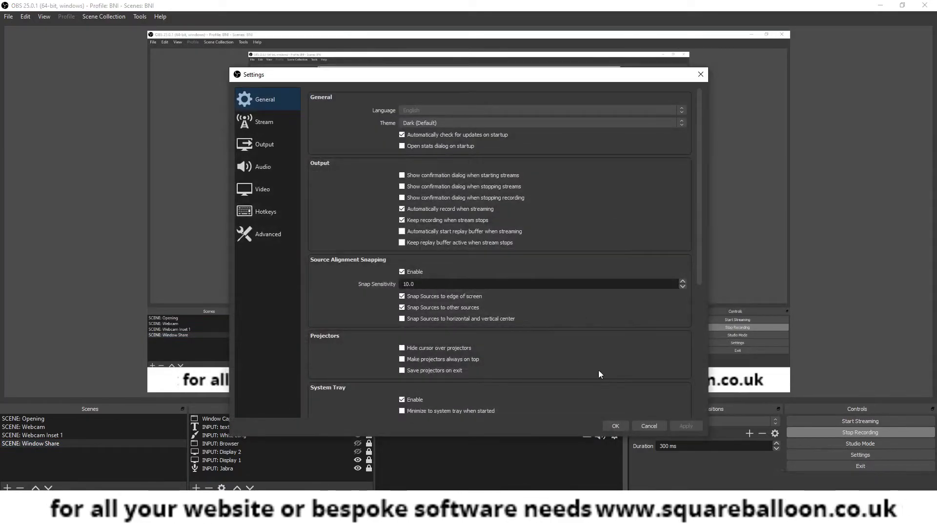
click(252, 207)
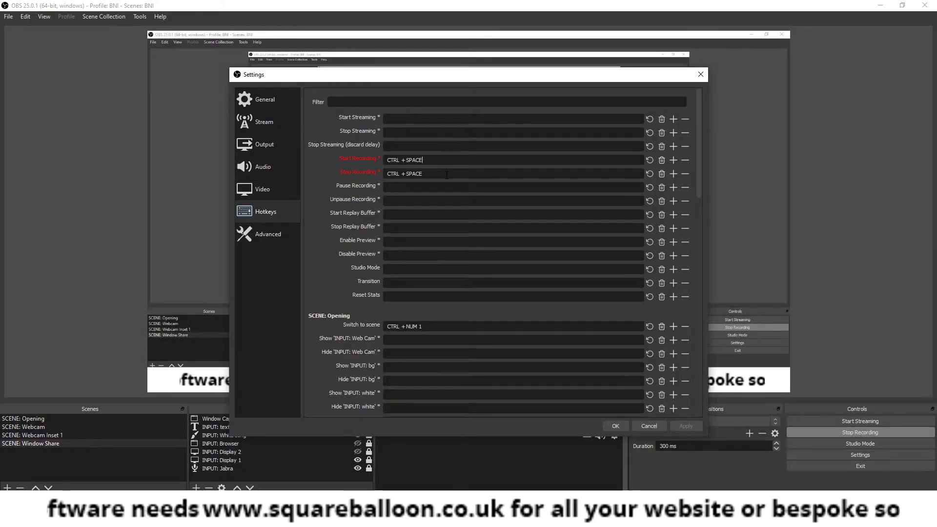
scroll(503, 254, down, 3)
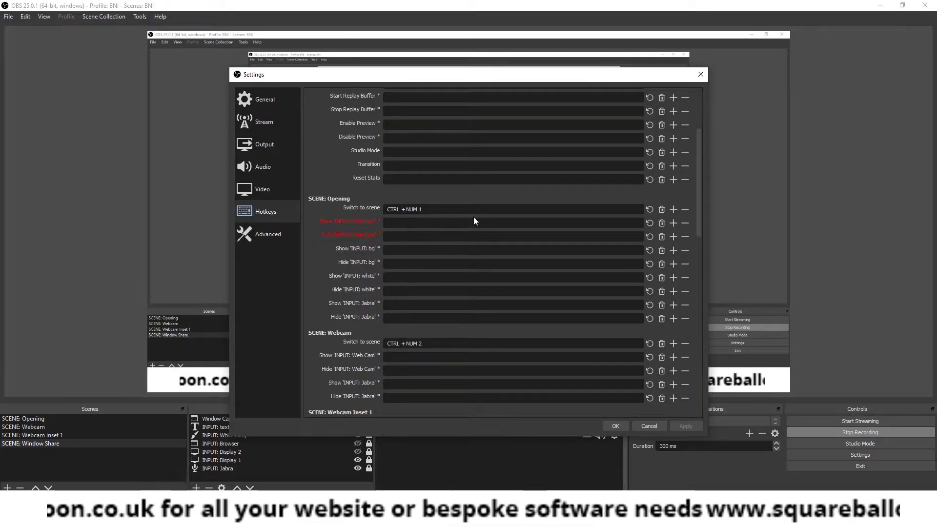
scroll(456, 216, down, 1)
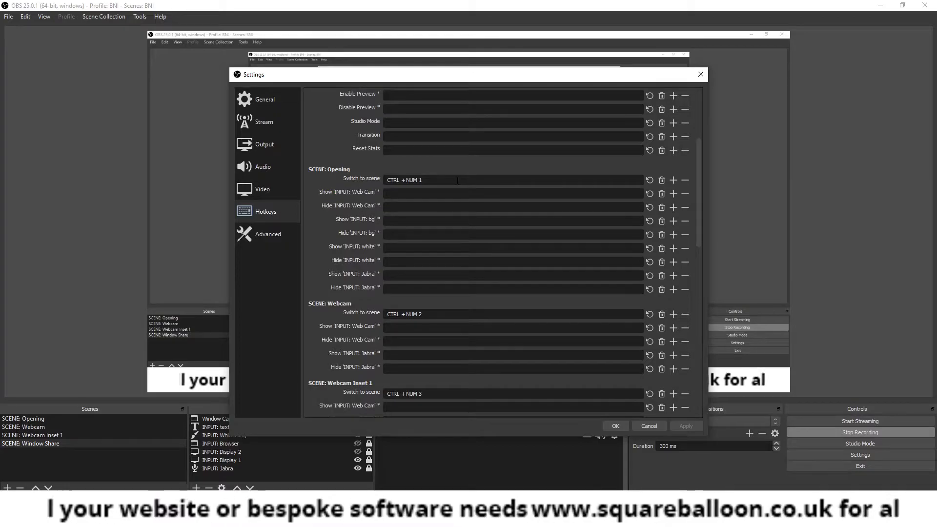
scroll(489, 257, down, 2)
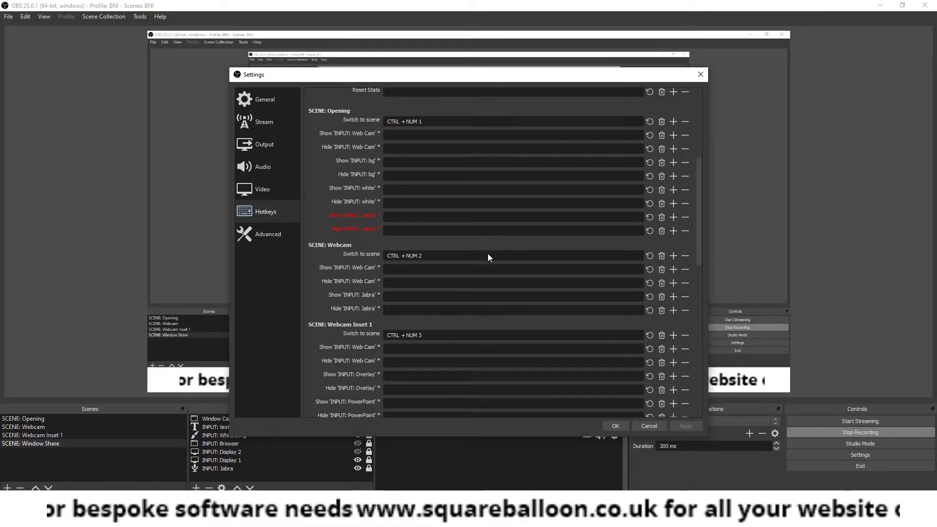
scroll(467, 249, down, 10)
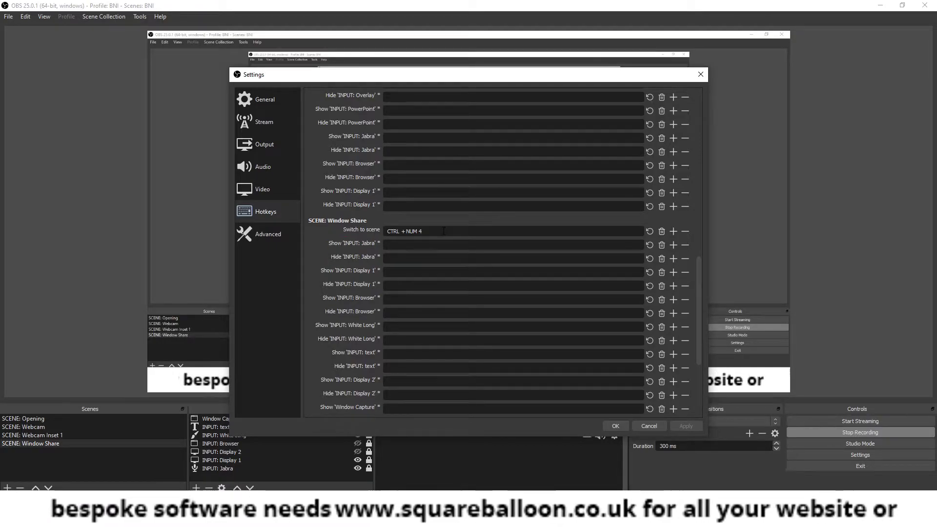
scroll(507, 247, down, 4)
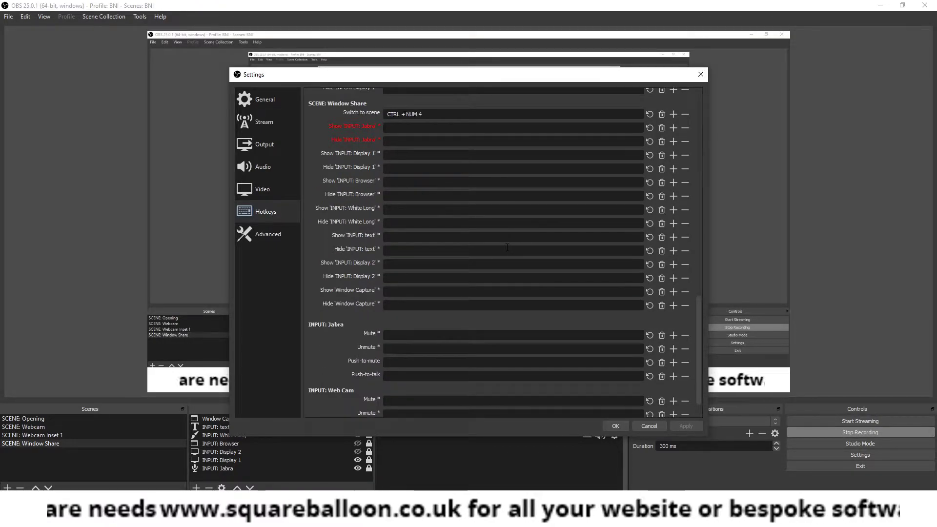
scroll(507, 248, down, 1)
scroll(479, 283, up, 3)
scroll(465, 202, down, 3)
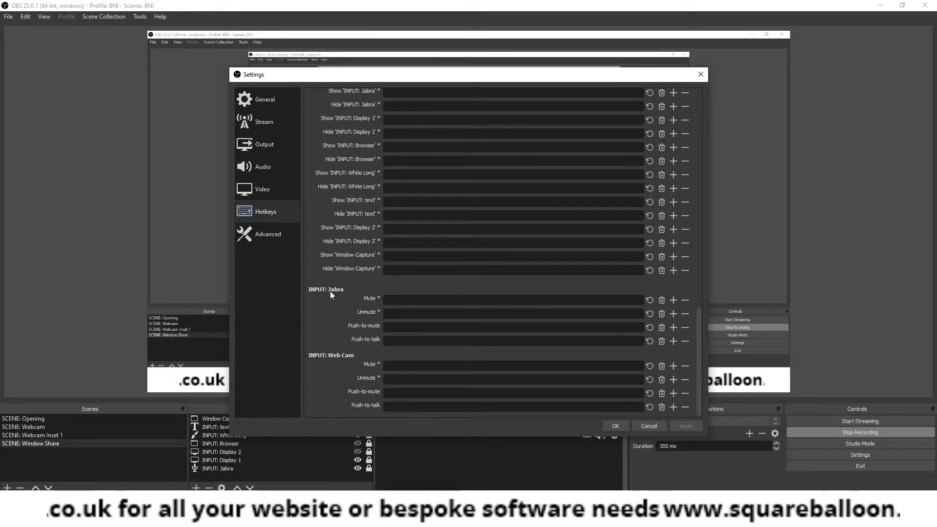
scroll(501, 312, up, 15)
scroll(533, 257, up, 4)
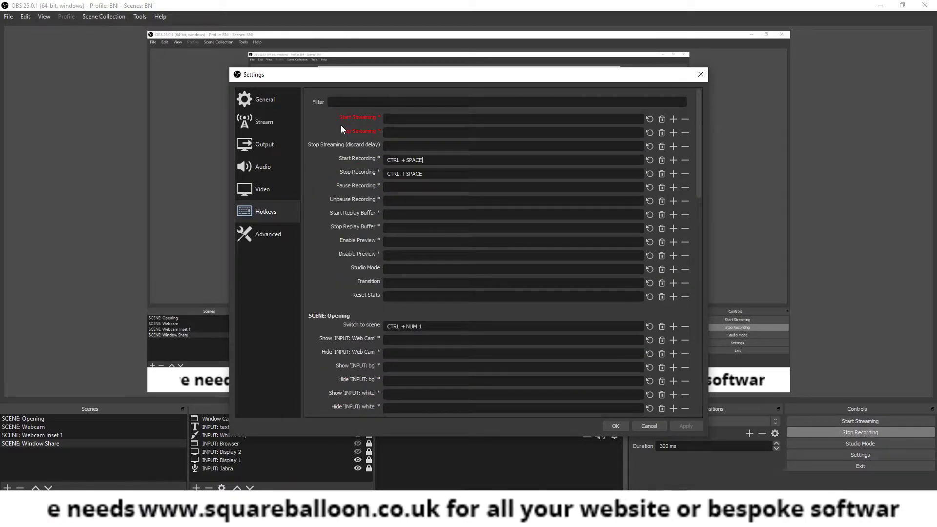
Review the scene-switching hotkeys for Opening, Webcam and Webcam Inset 1, and close the settings without saving.
scroll(399, 201, down, 4)
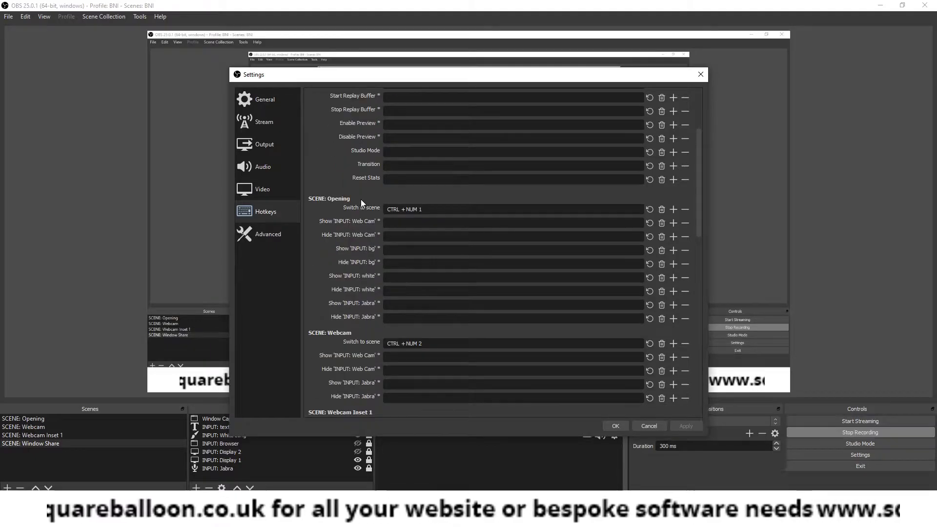
scroll(422, 216, down, 3)
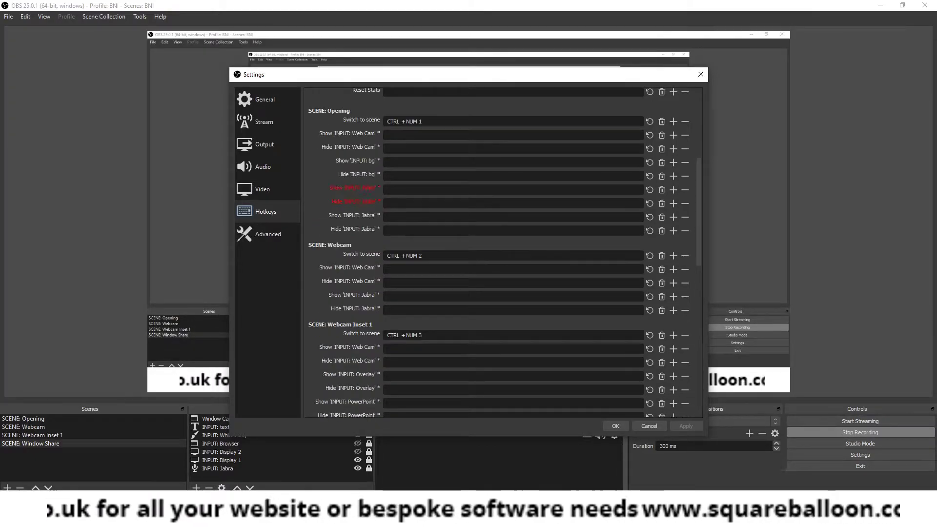
scroll(375, 283, down, 1)
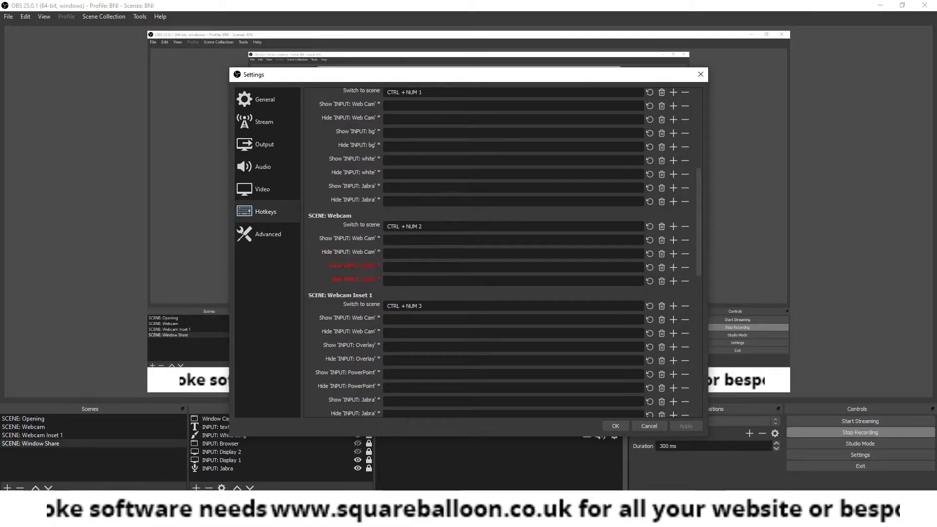
scroll(496, 260, up, 2)
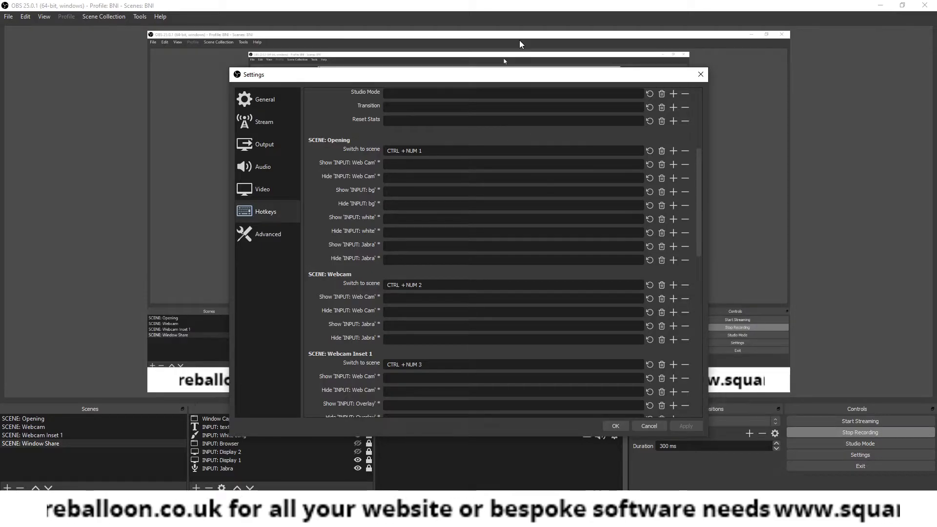
drag(527, 78, 812, 56)
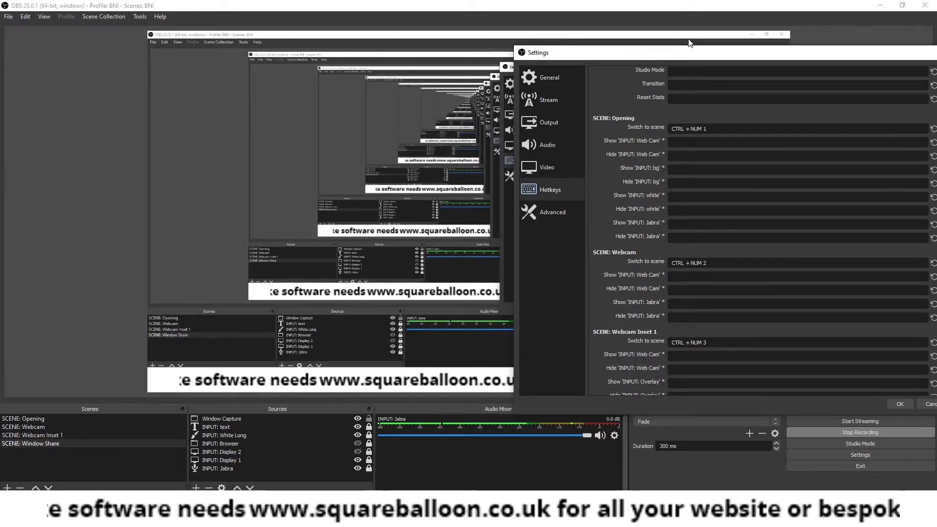
drag(690, 56, 392, 30)
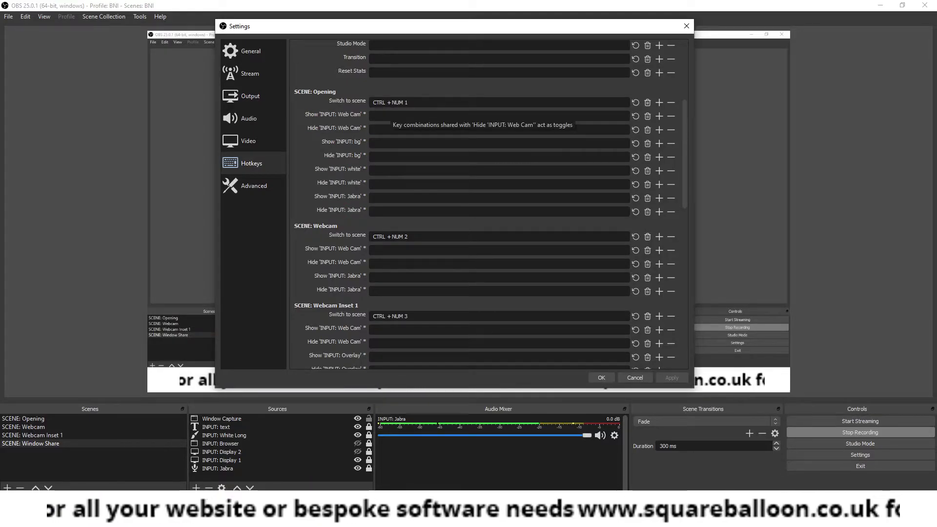
drag(522, 32, 749, 50)
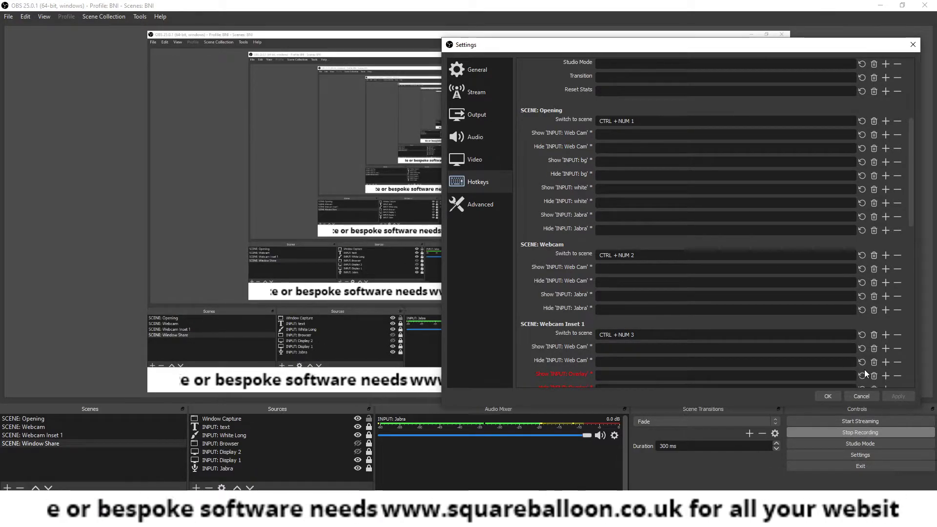
click(860, 395)
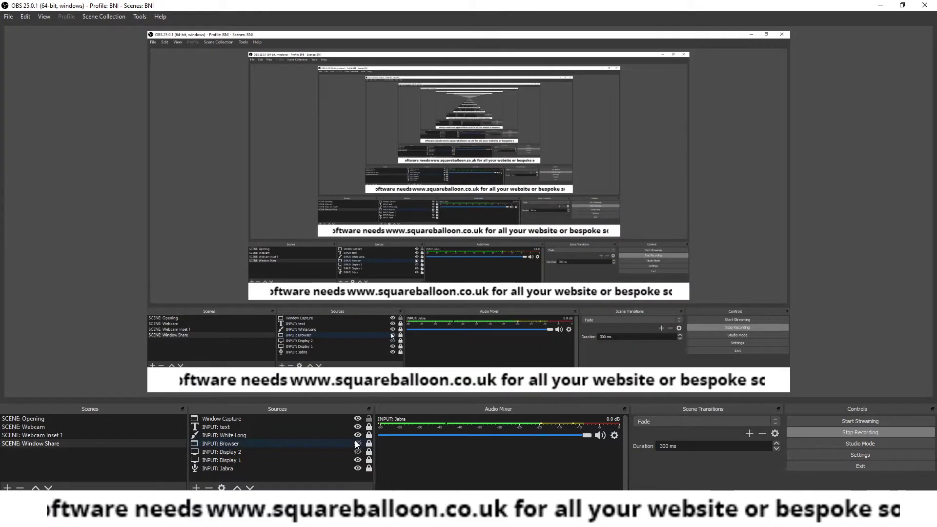
Show the Browser source in the Window Share scene and hide it again.
click(357, 443)
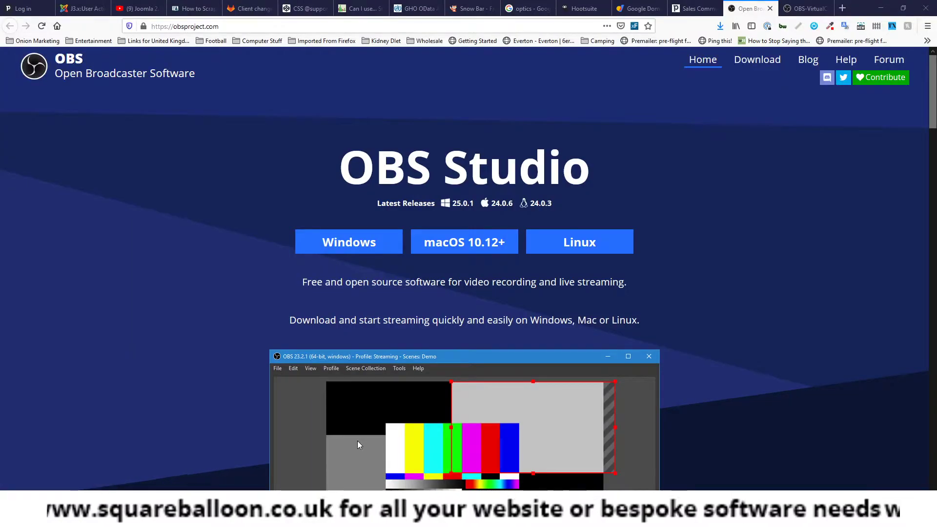
click(357, 443)
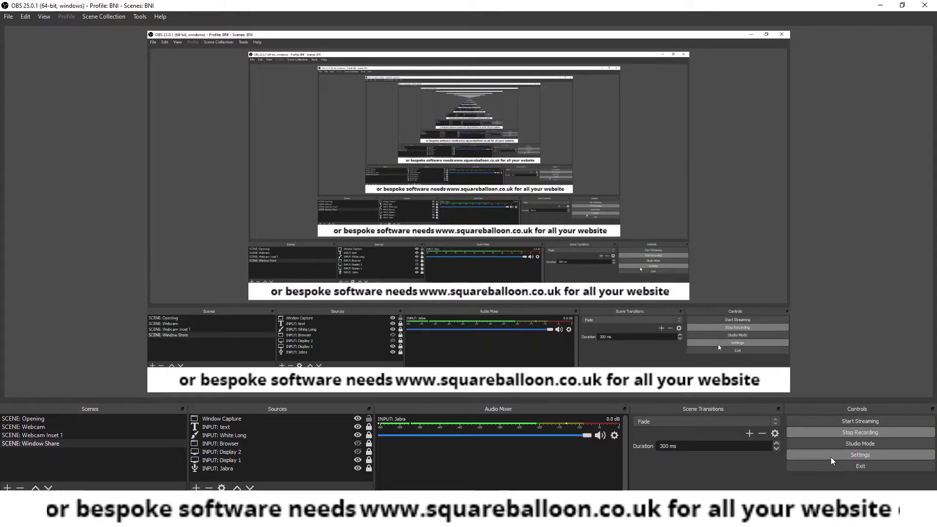
Reopen the hotkey settings to check the shortcuts listed under each scene, and cancel without changes.
click(860, 454)
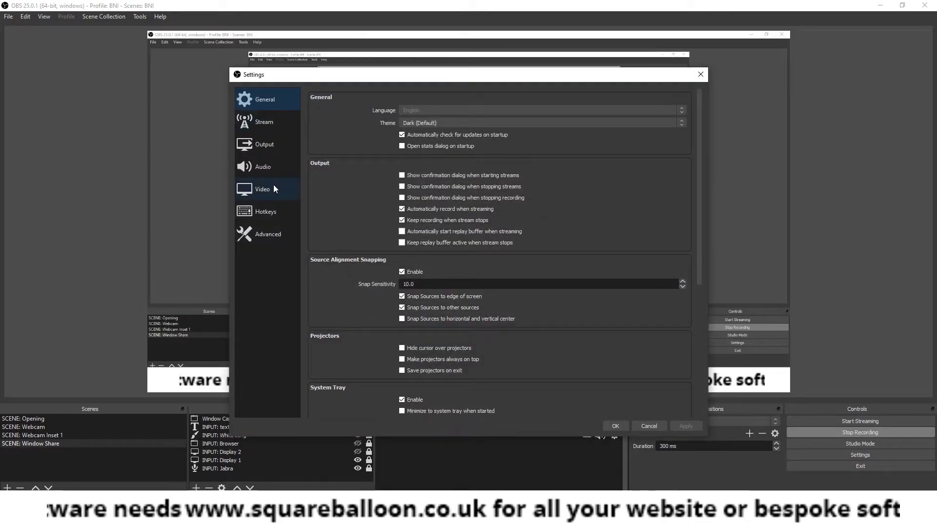
click(273, 212)
scroll(552, 263, down, 5)
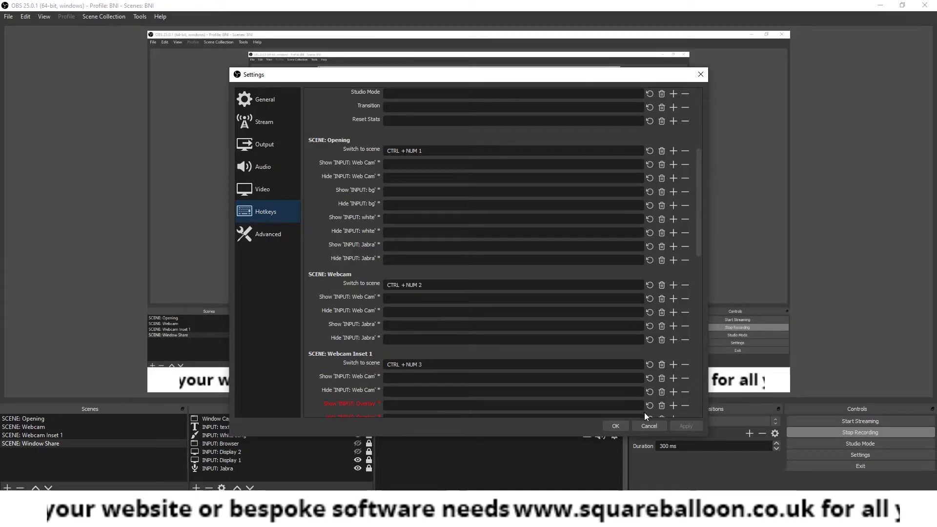
click(652, 424)
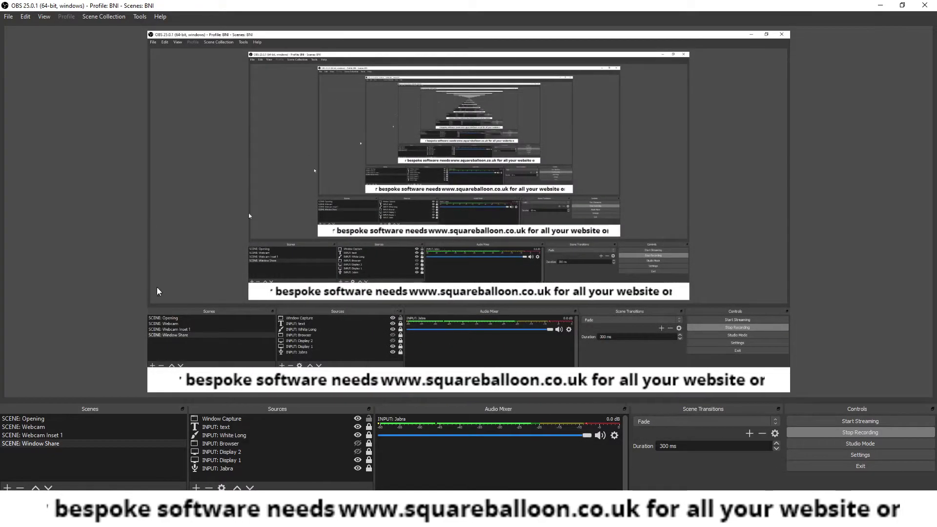
click(196, 487)
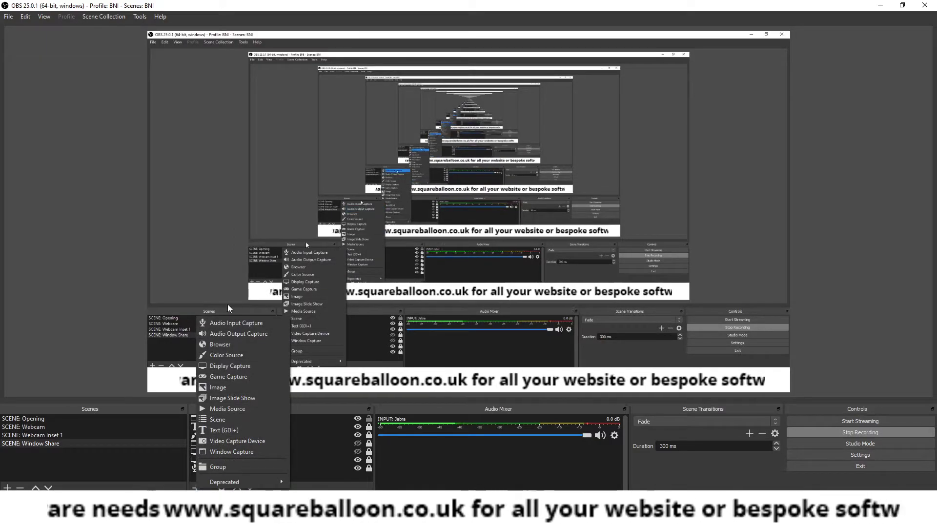
click(257, 410)
click(533, 325)
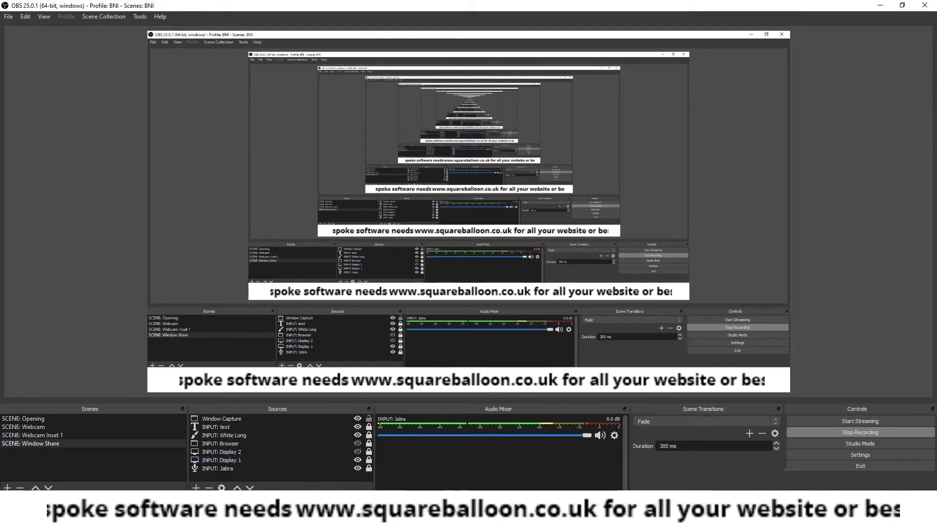
Switch to the Document8 outline in Word to review the setup topics, and minimize it to return to OBS.
click(490, 518)
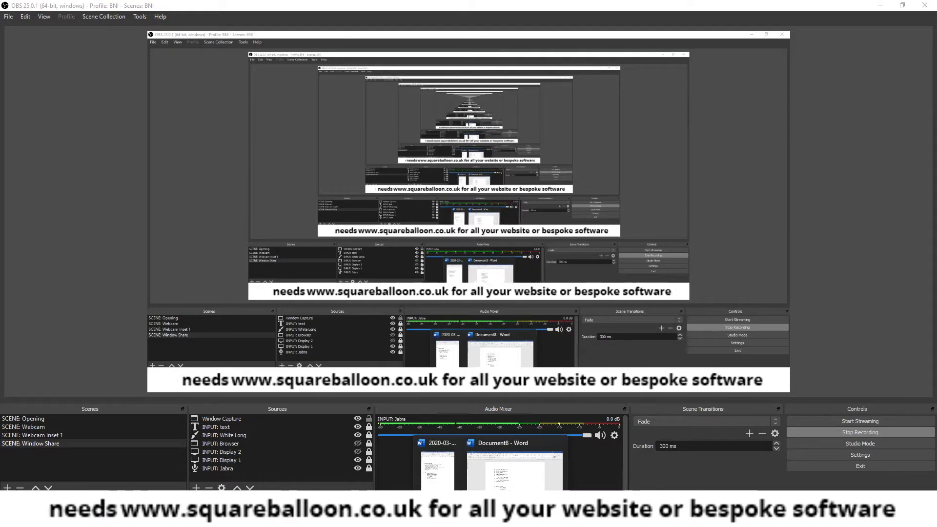
click(514, 466)
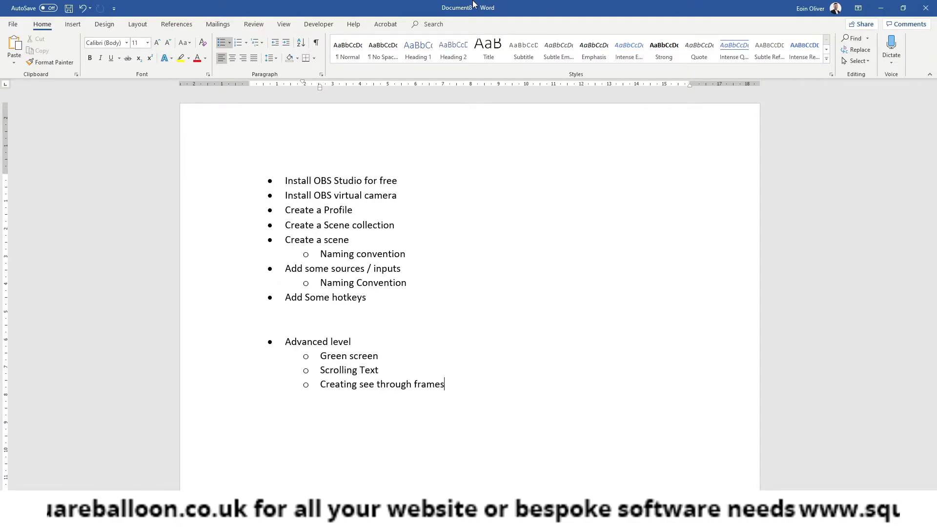
click(882, 8)
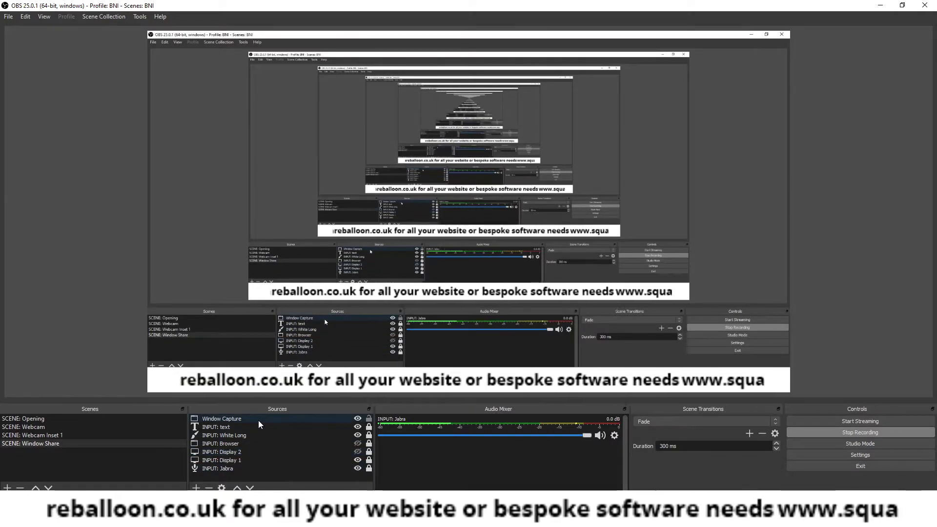
Switch to the Webcam Inset 1 scene, and highlight the OBS-VirtualCam 2.0.4 title on the plugin's web page.
click(98, 436)
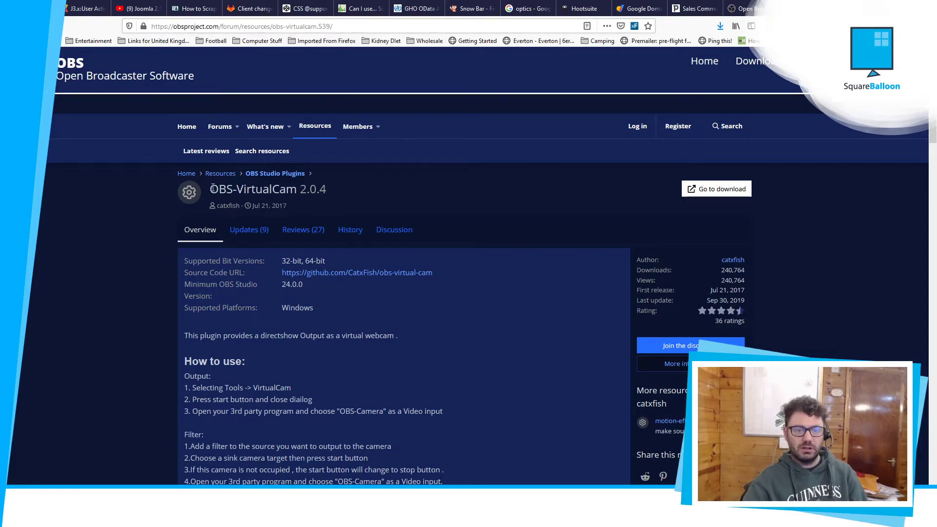
drag(213, 188, 382, 183)
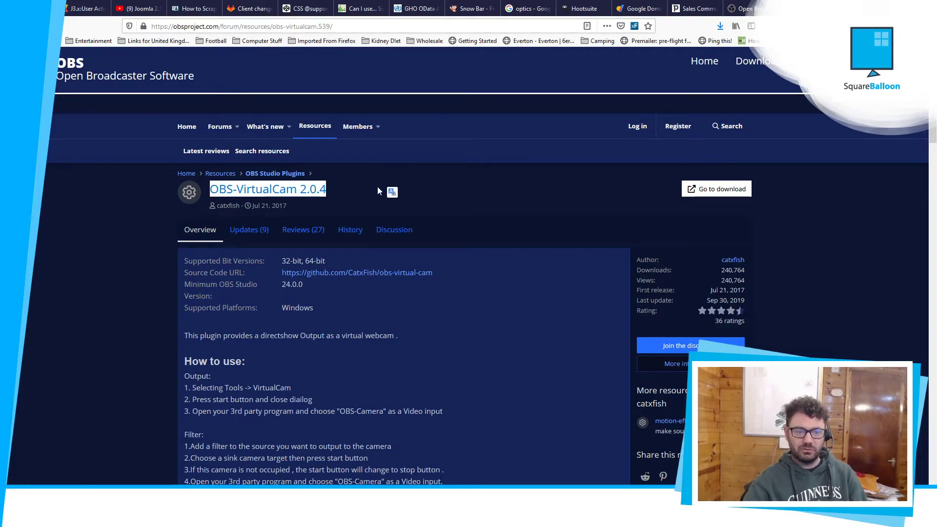
click(343, 188)
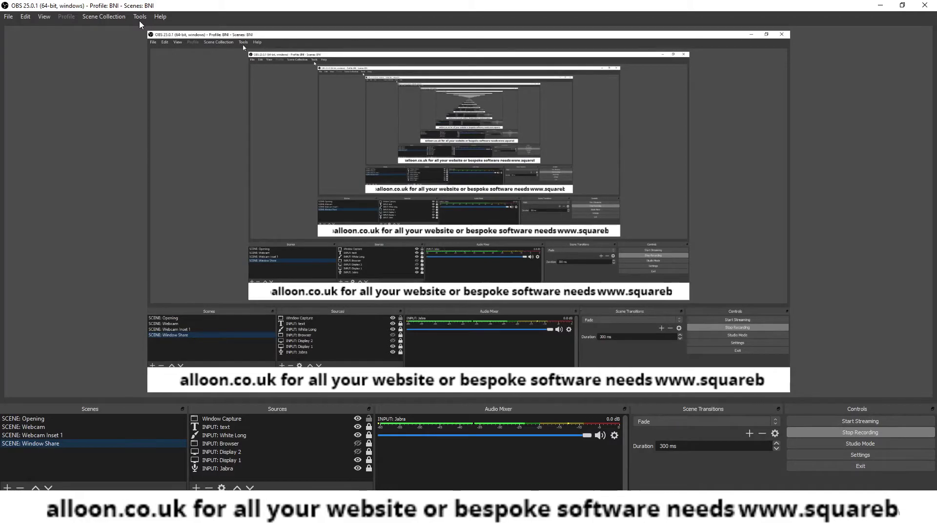
Open the VirtualCam tool in OBS.
click(141, 17)
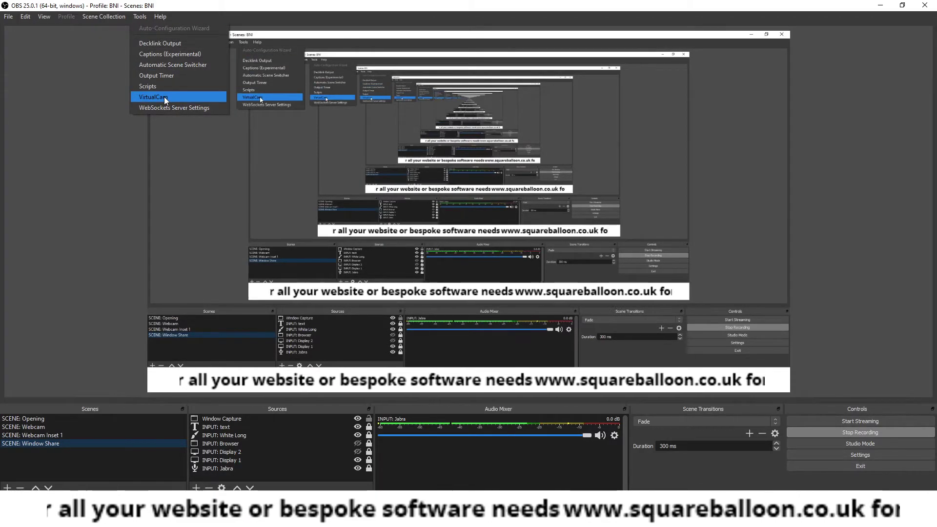
click(273, 112)
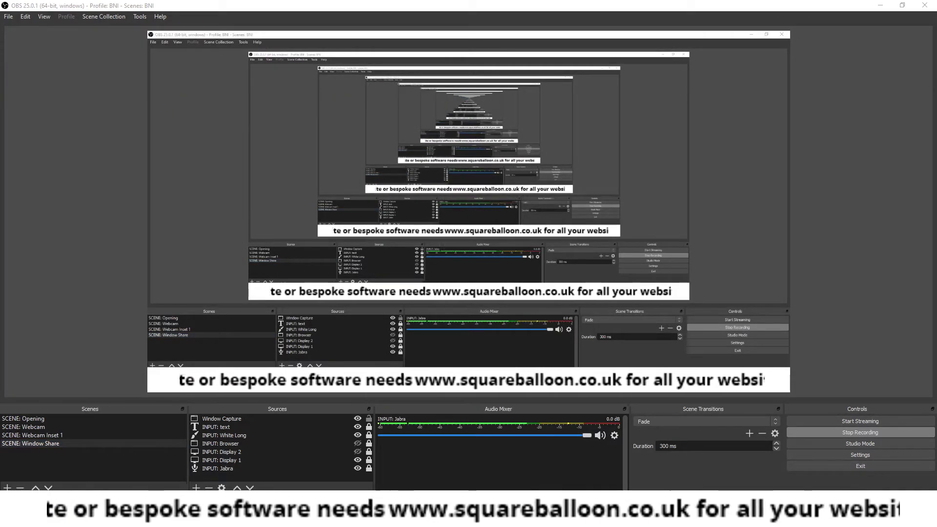
Move the VirtualCam dialog aside, and stop and restart its output to the OBS-Camera target.
drag(554, 159, 633, 109)
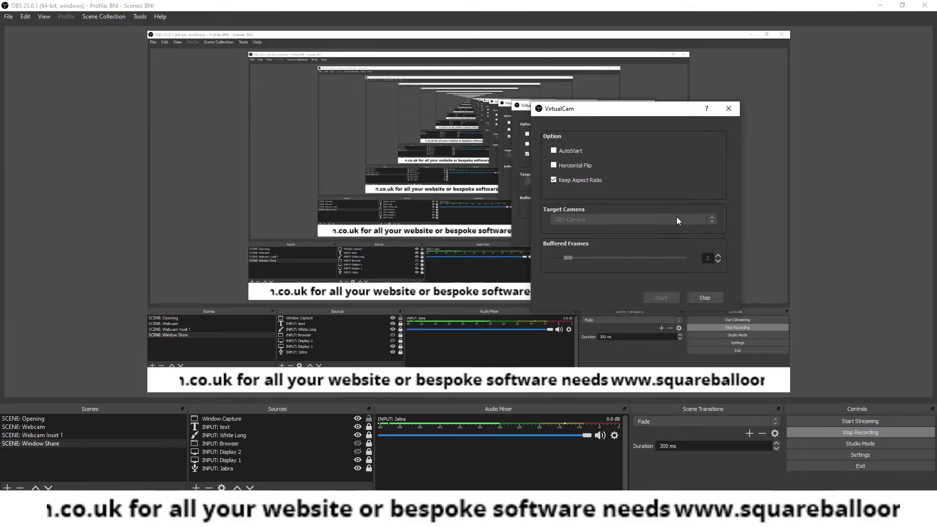
click(702, 297)
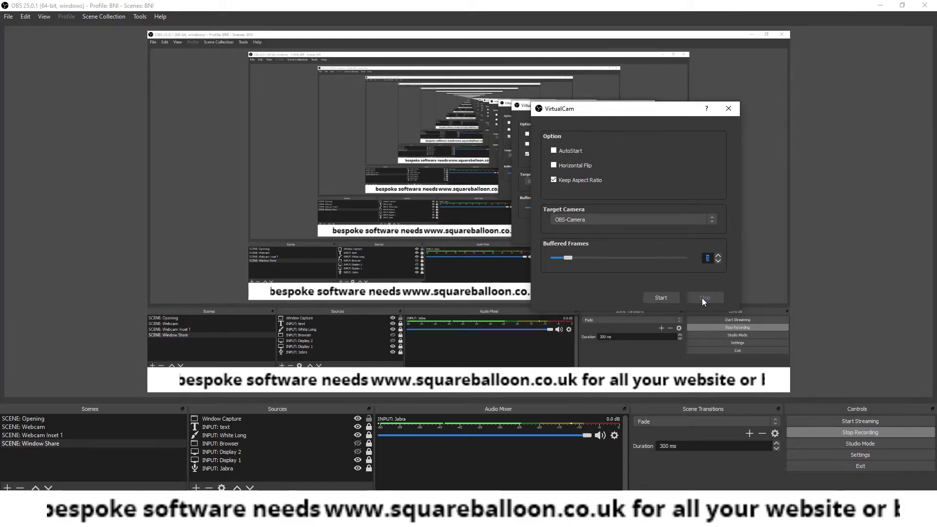
click(676, 293)
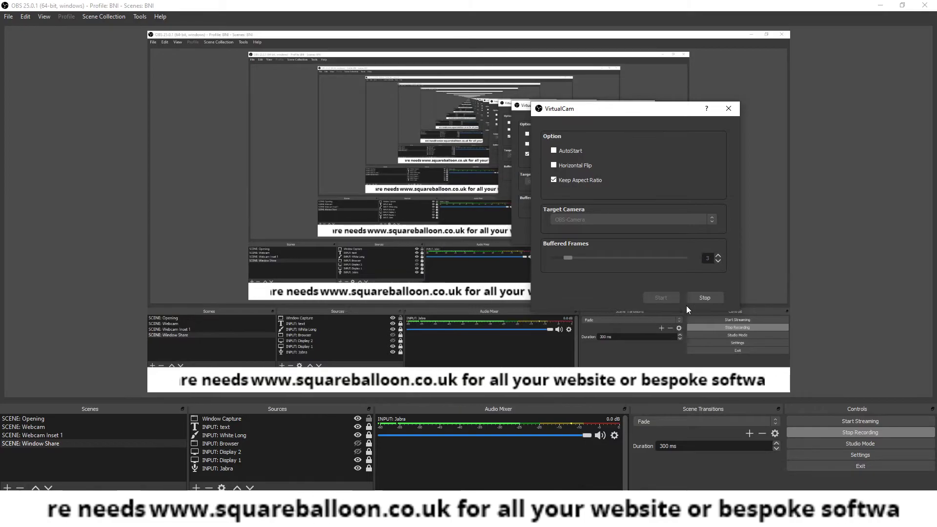
Switch to Zoom, start a new meeting, and bring the meeting window up at full size.
text(zoom)
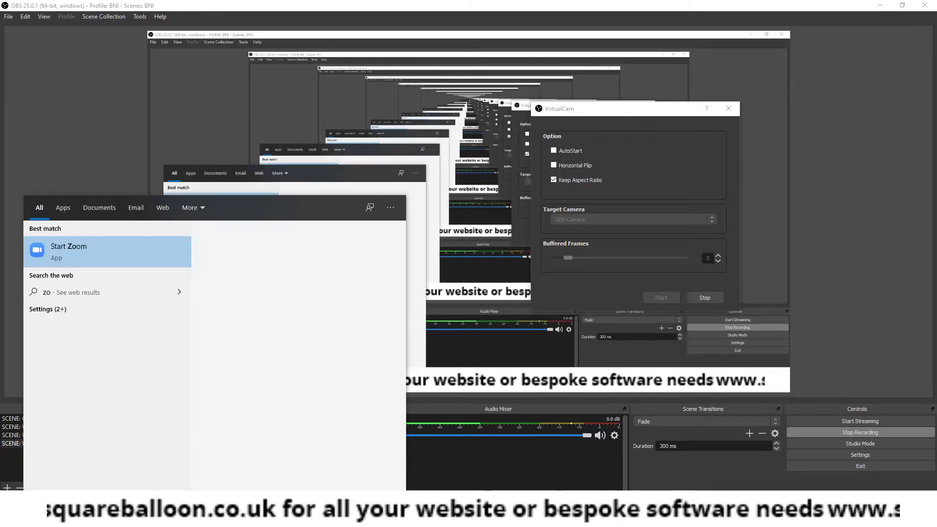
click(155, 254)
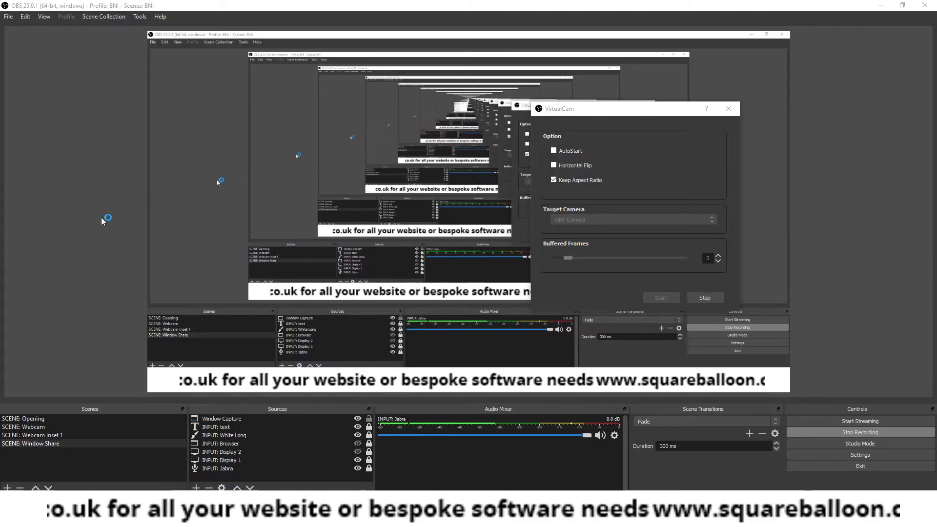
click(266, 241)
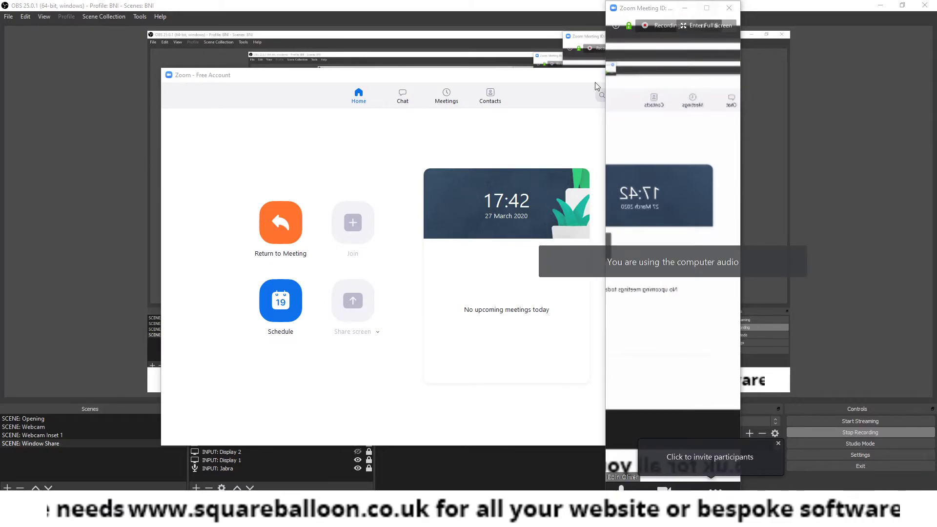
click(72, 484)
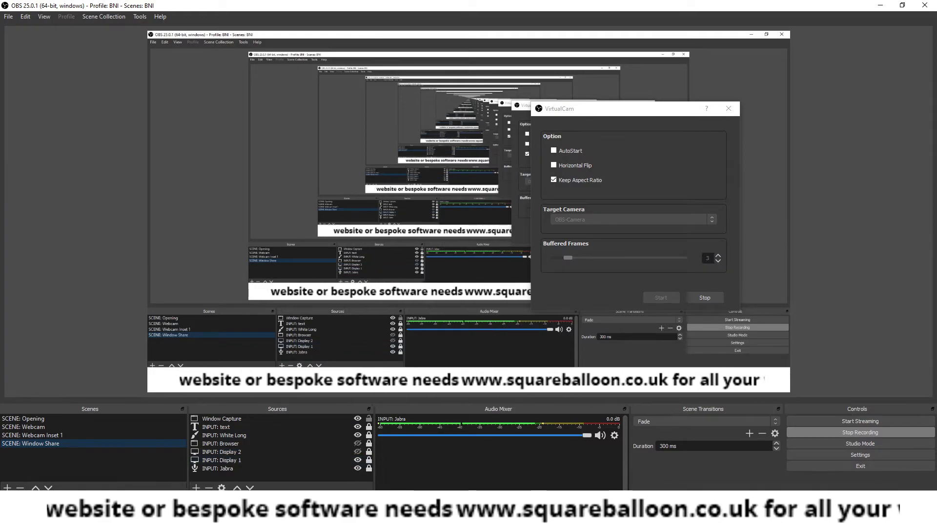
click(772, 469)
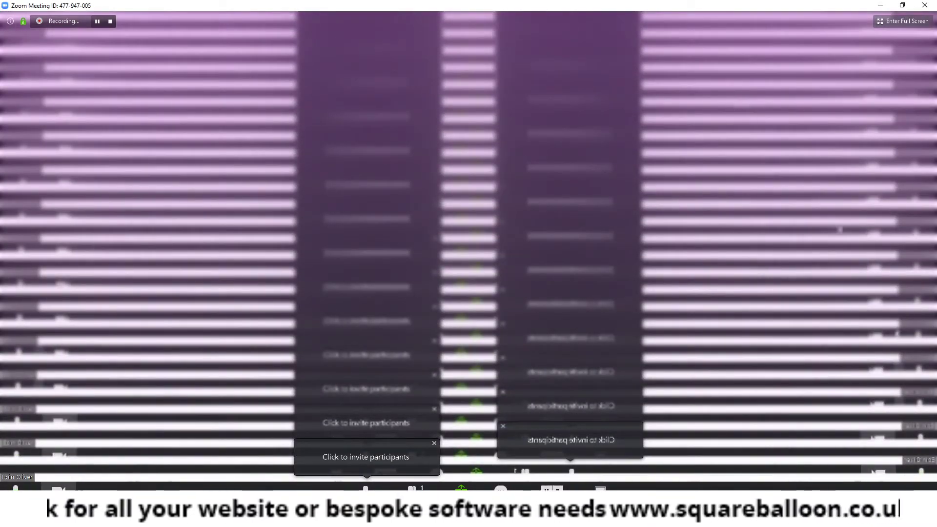
Review the cameras offered in the Zoom meeting, and choose OBS-Camera as the video source.
click(80, 487)
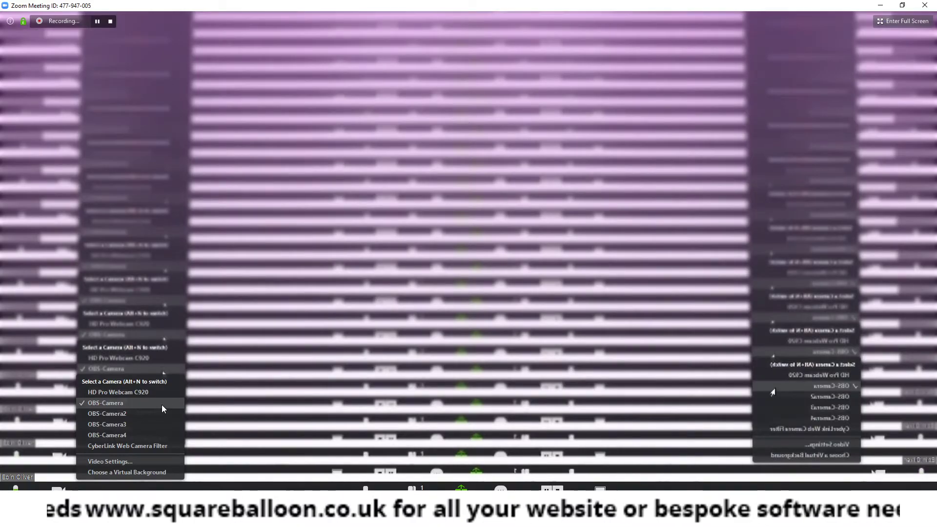
click(295, 517)
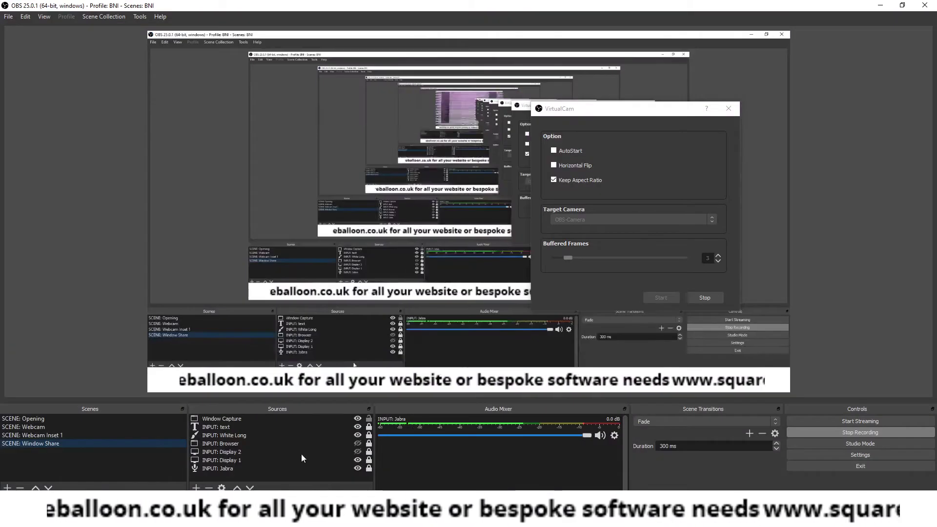
drag(429, 7, 0, 126)
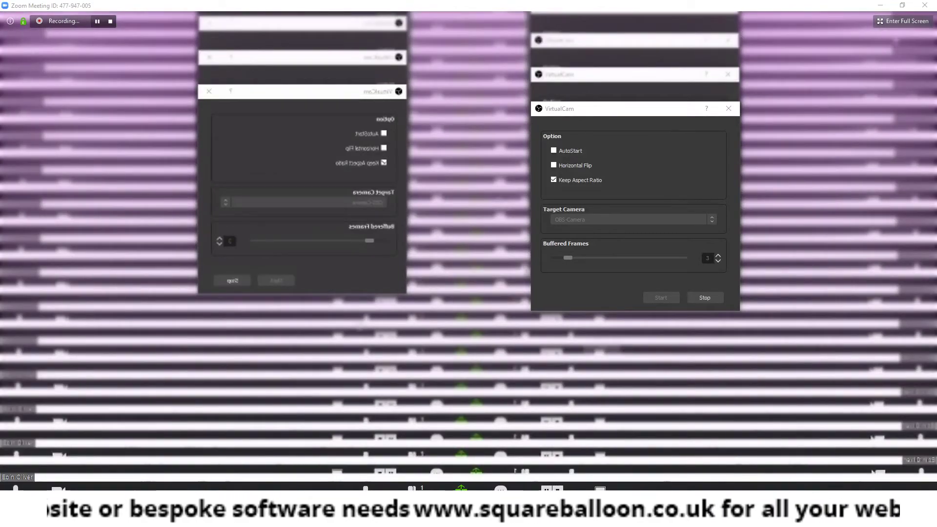
mouse_move(728, 516)
click(767, 474)
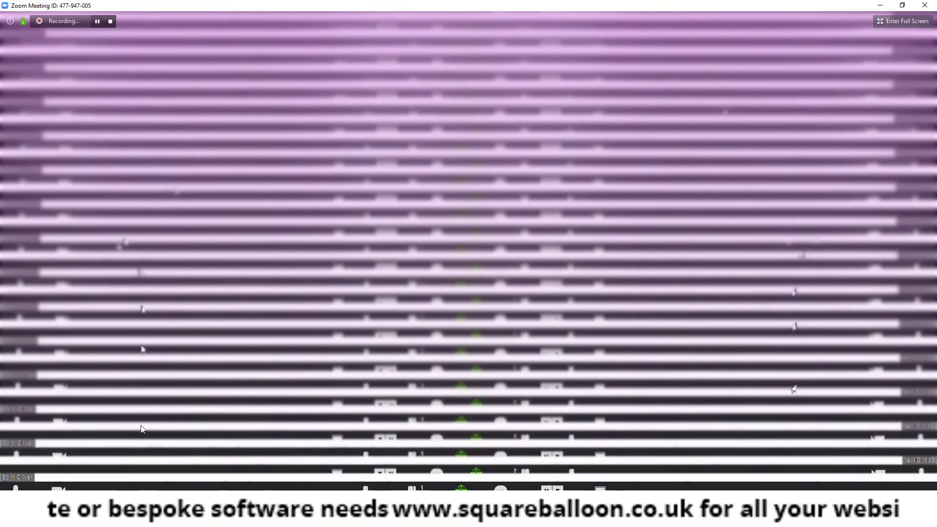
click(81, 505)
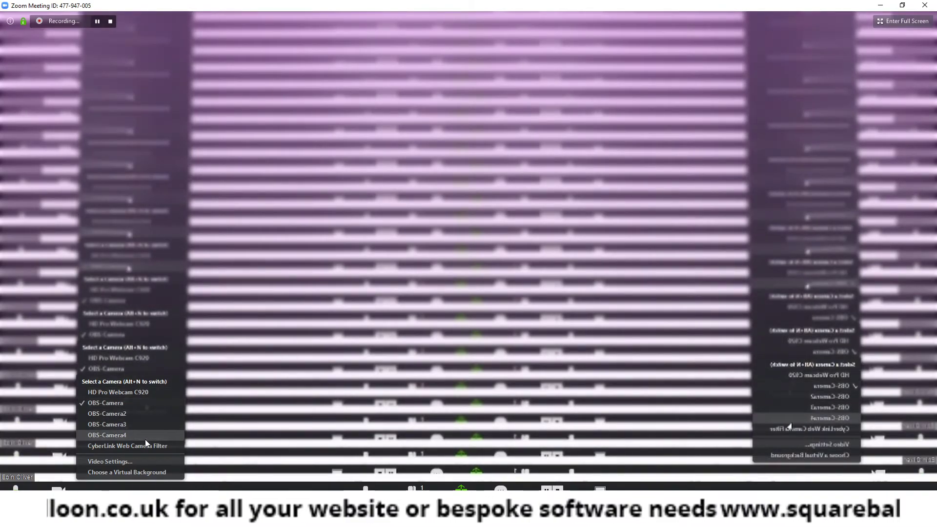
click(152, 403)
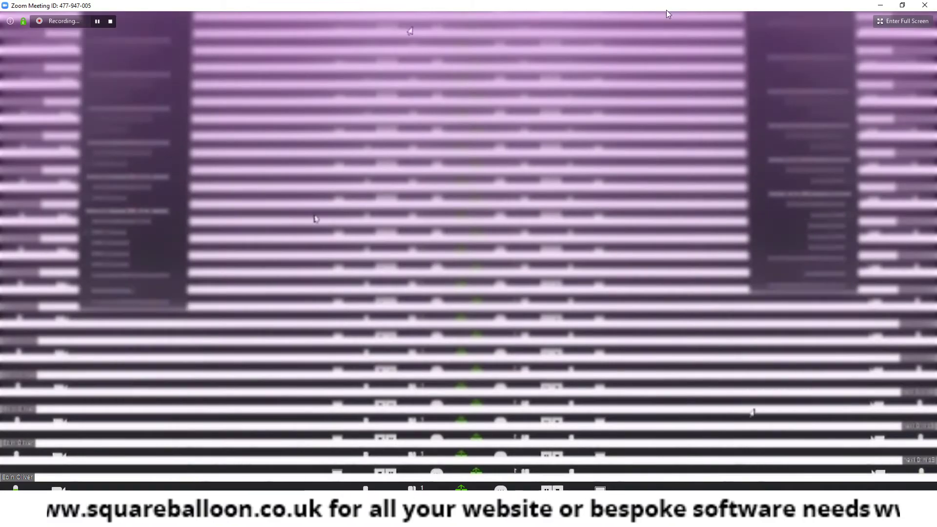
End the Zoom meeting without giving feedback, and close the Zoom window and the meeting's recording folder.
click(929, 7)
click(464, 291)
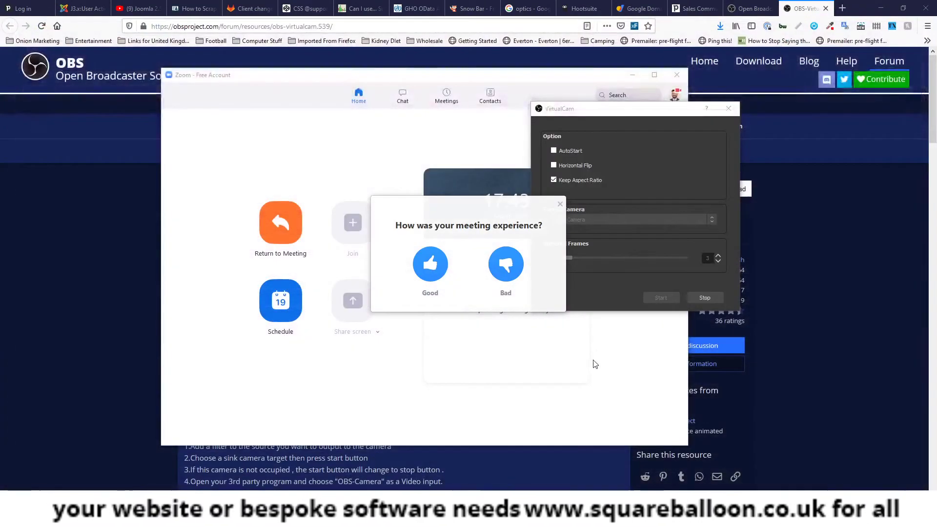
click(561, 206)
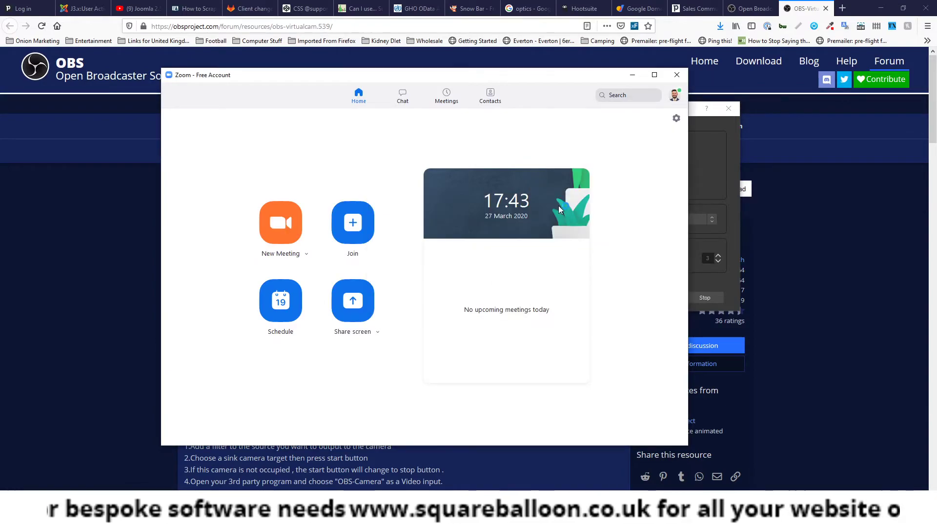
click(684, 74)
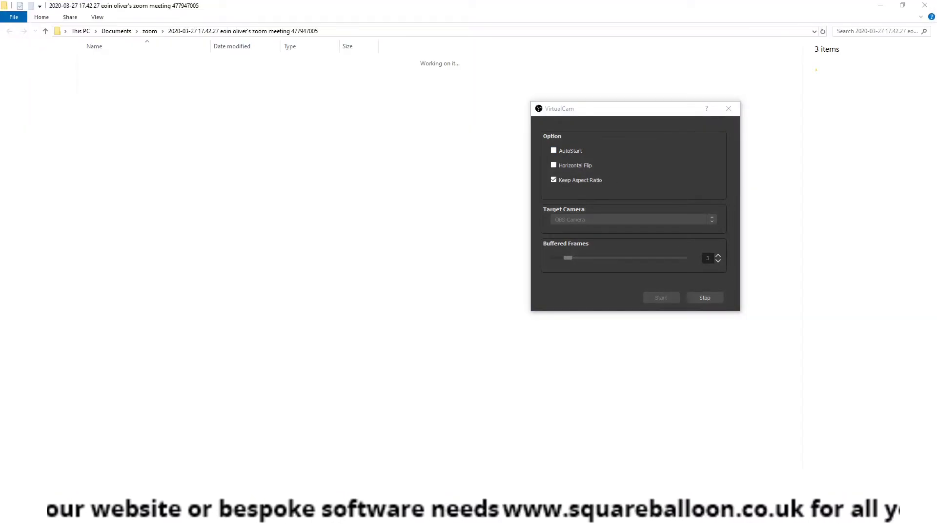
click(931, 5)
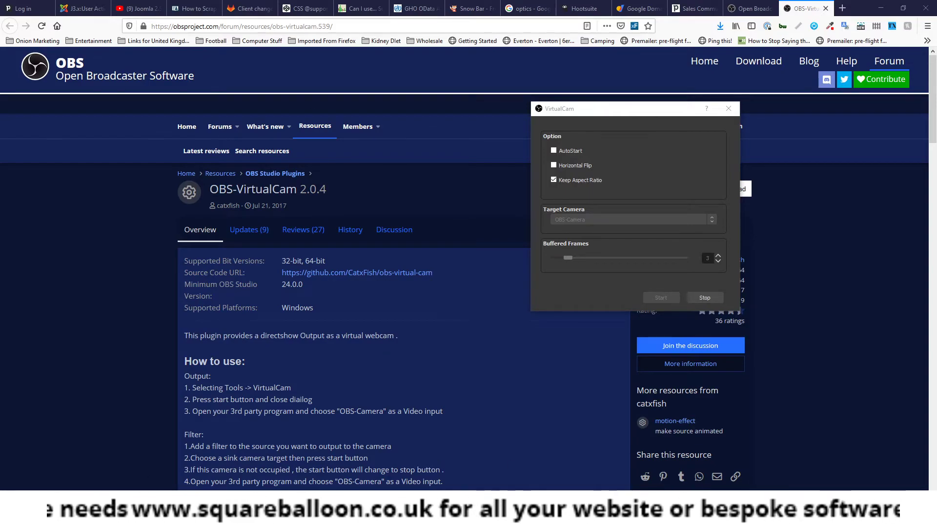
Switch back to OBS, stop the VirtualCam output, and close its dialog.
key(alt+Tab)
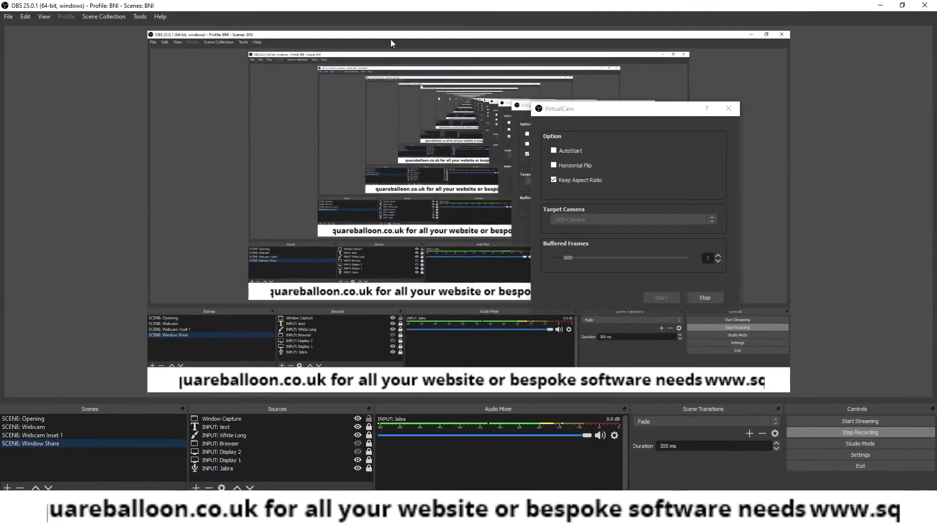
click(140, 16)
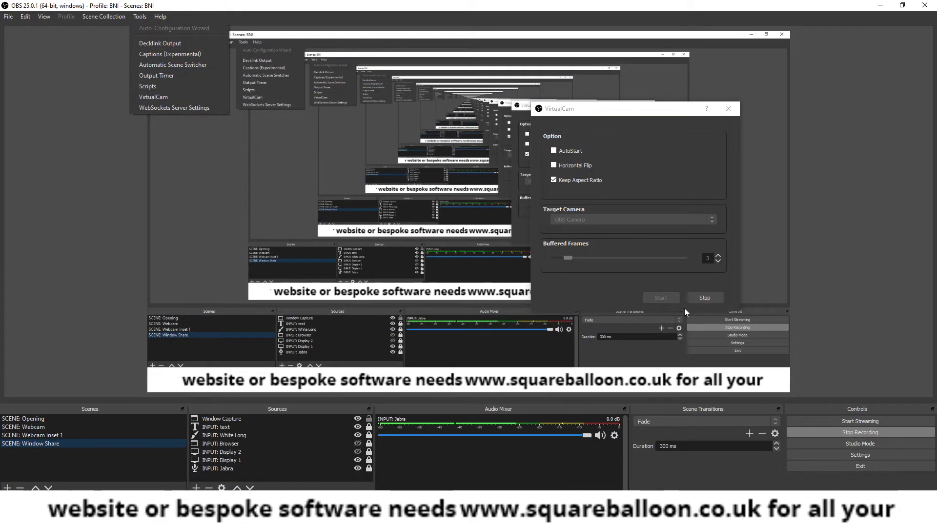
click(715, 300)
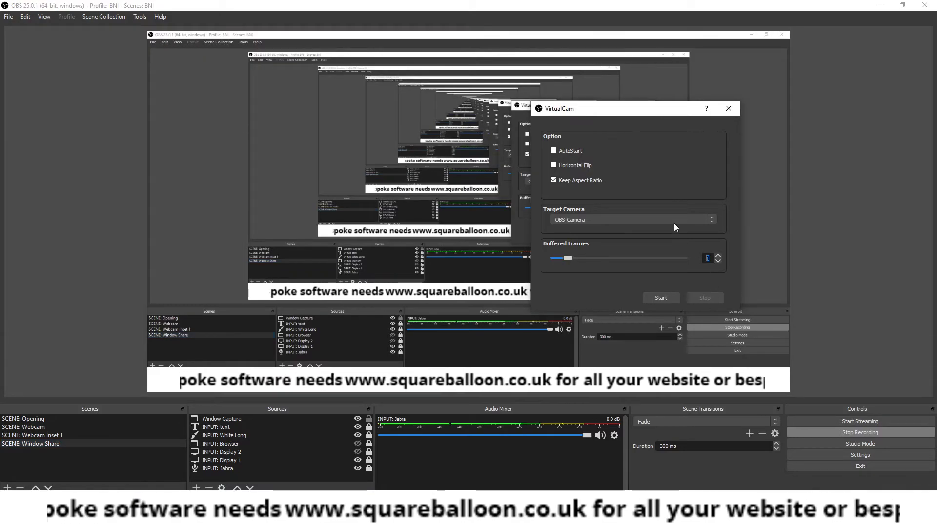
click(729, 109)
Reopen the VirtualCam tool to show its start option, close it, and switch to the Webcam Inset 1 scene.
click(140, 16)
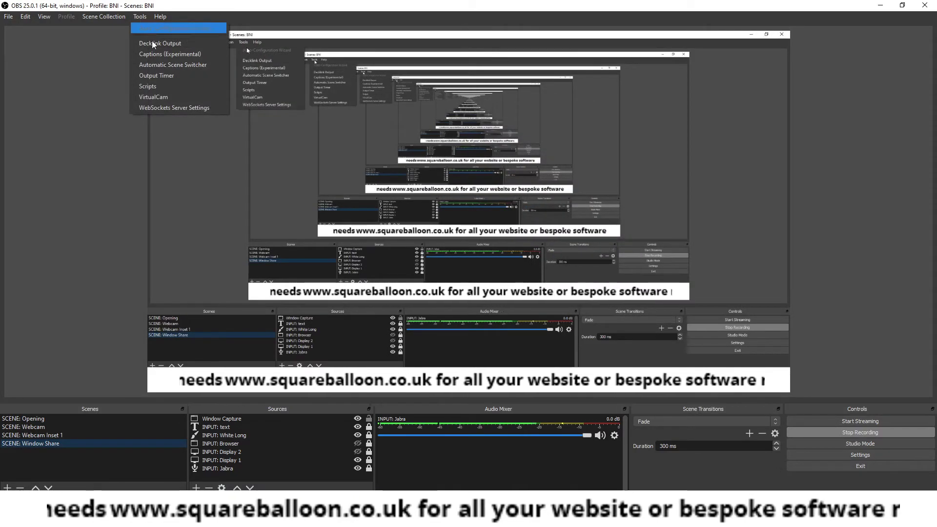
click(163, 97)
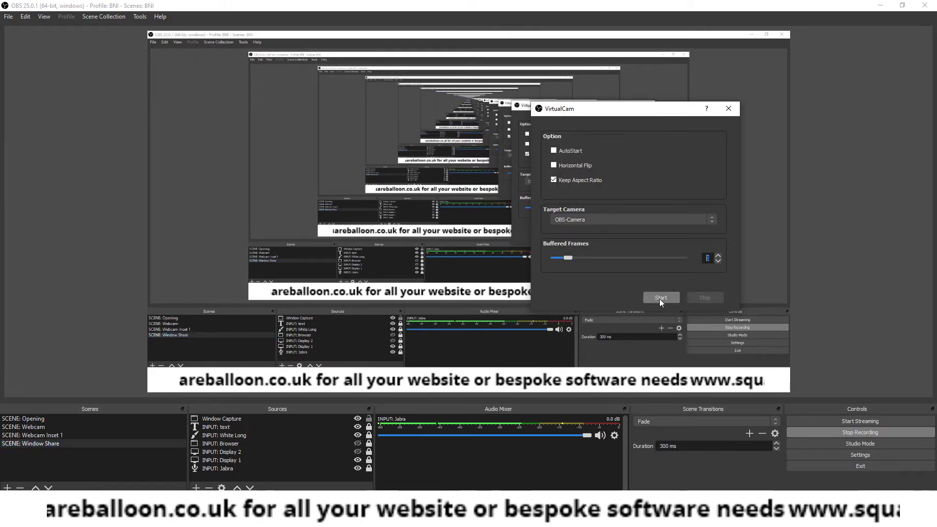
click(729, 108)
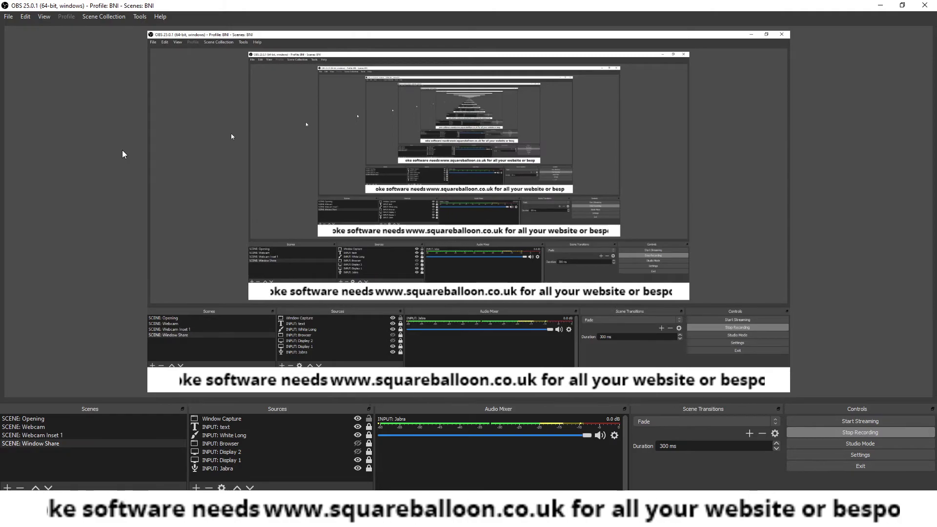
click(72, 435)
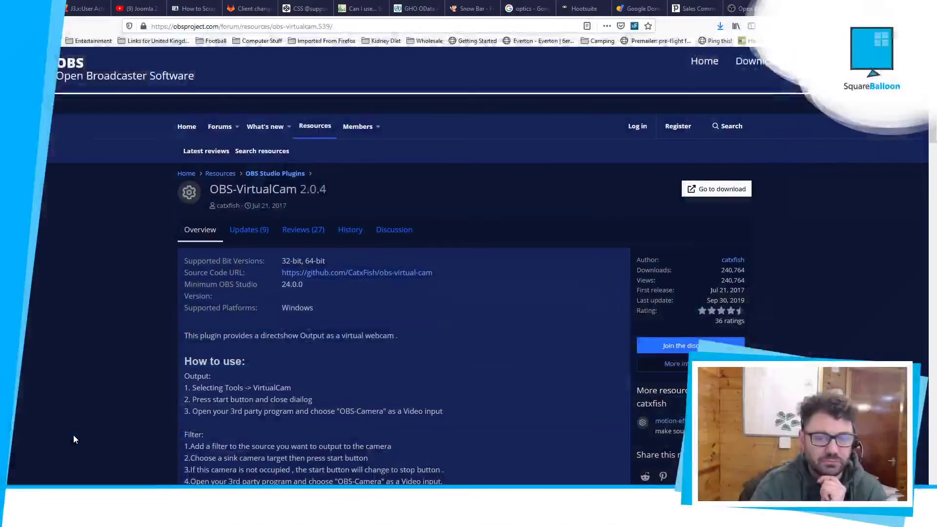